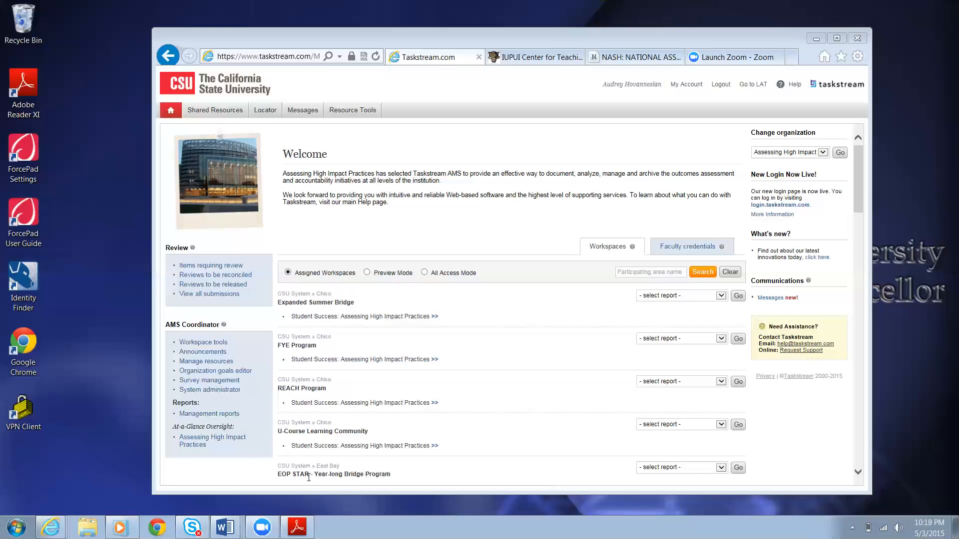
# Step: Review the ASSP_Assessment_Calendar_2015 PDF in Adobe Reader, and return to the Taskstream browser window at full-screen size
pyautogui.click(298, 527)
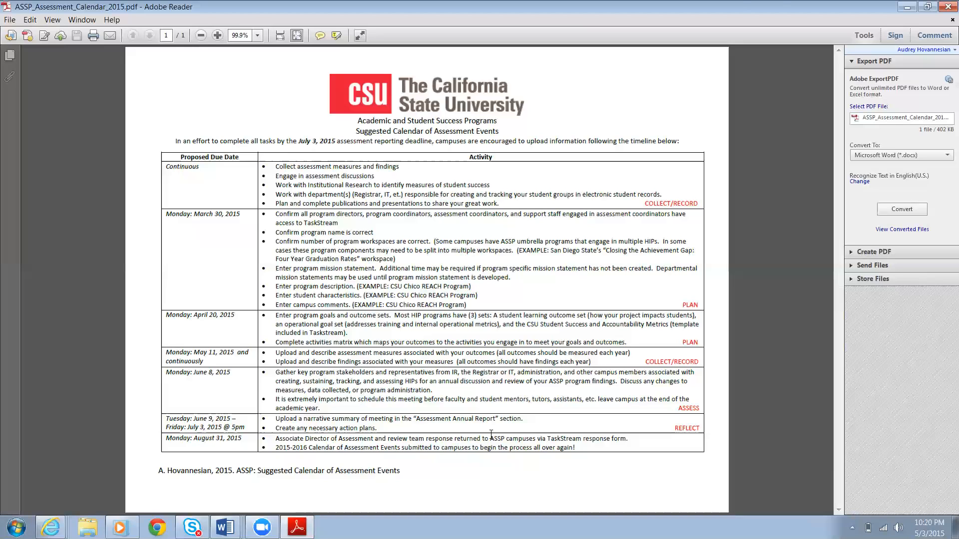
pyautogui.click(909, 7)
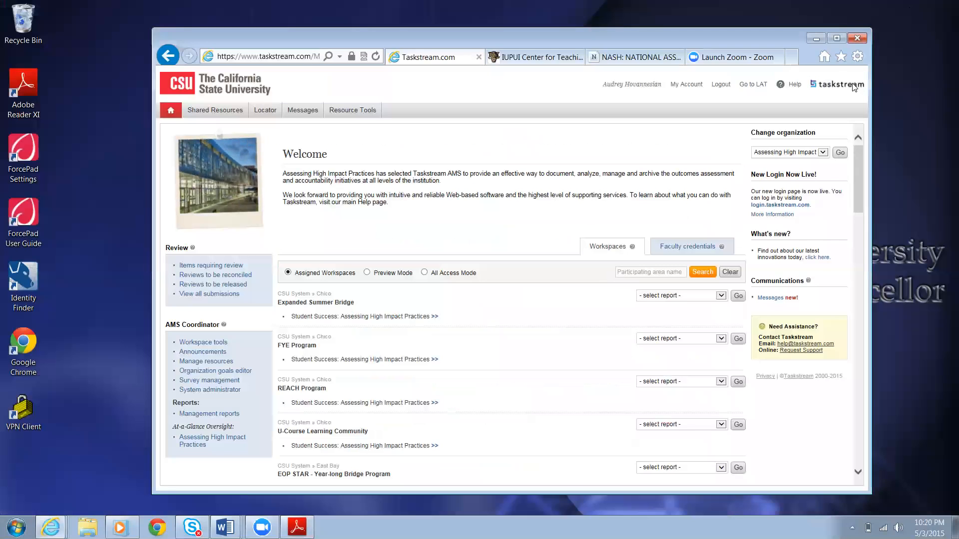
pyautogui.click(837, 38)
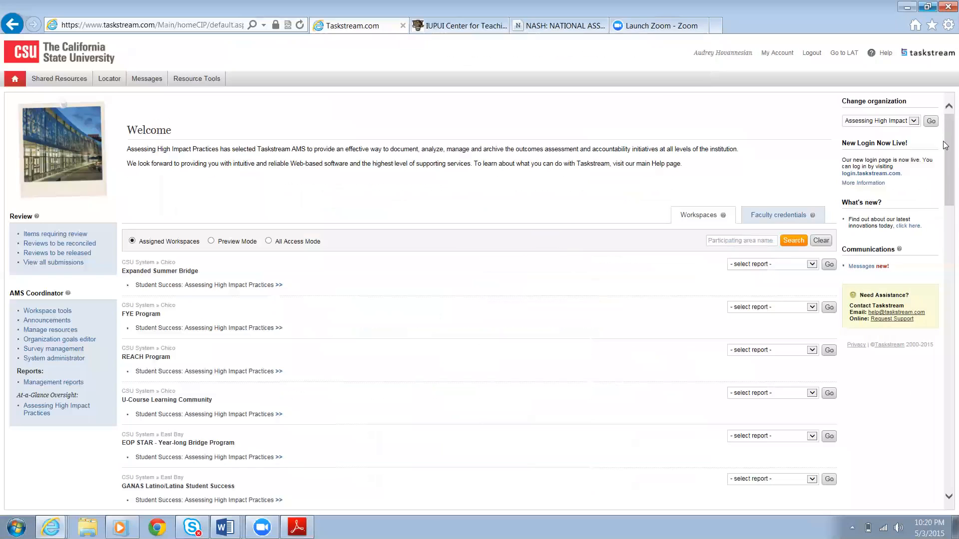
# Step: Find Sacramento's First Year Programs in the assigned workspaces and open its "Student Success: Assessing High Impact Practices" workspace
pyautogui.scroll(-2, 946, 177)
pyautogui.moveTo(945, 178); pyautogui.dragTo(943, 280)
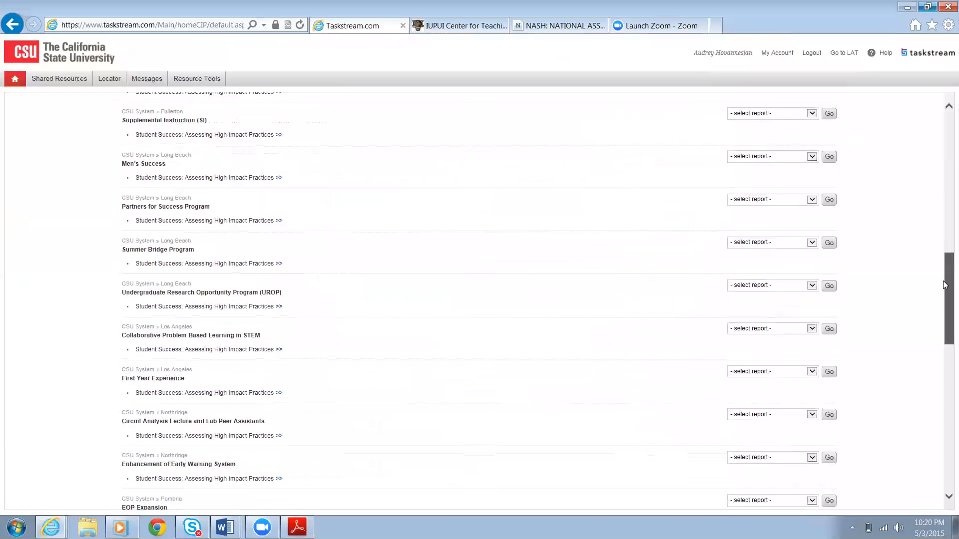
pyautogui.scroll(-4, 944, 285)
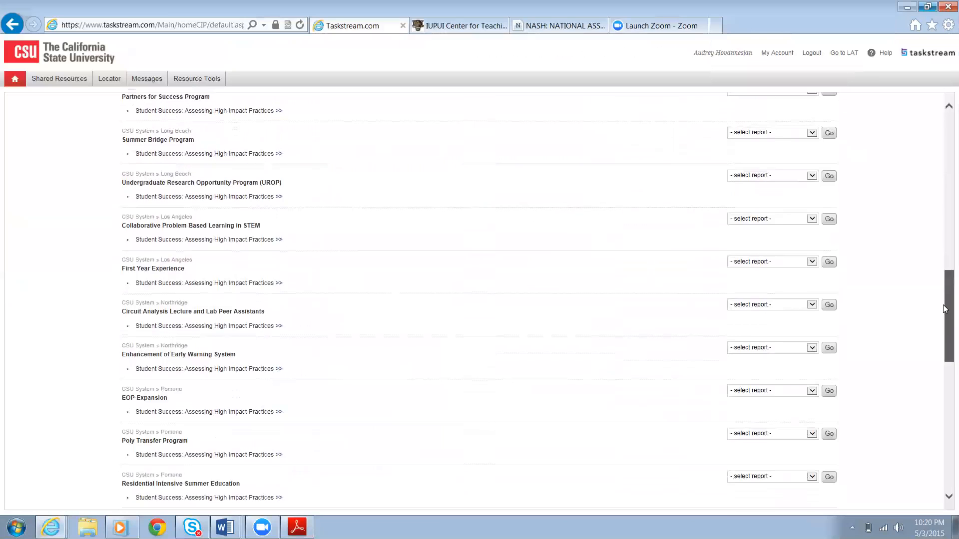
pyautogui.moveTo(946, 308); pyautogui.dragTo(946, 408)
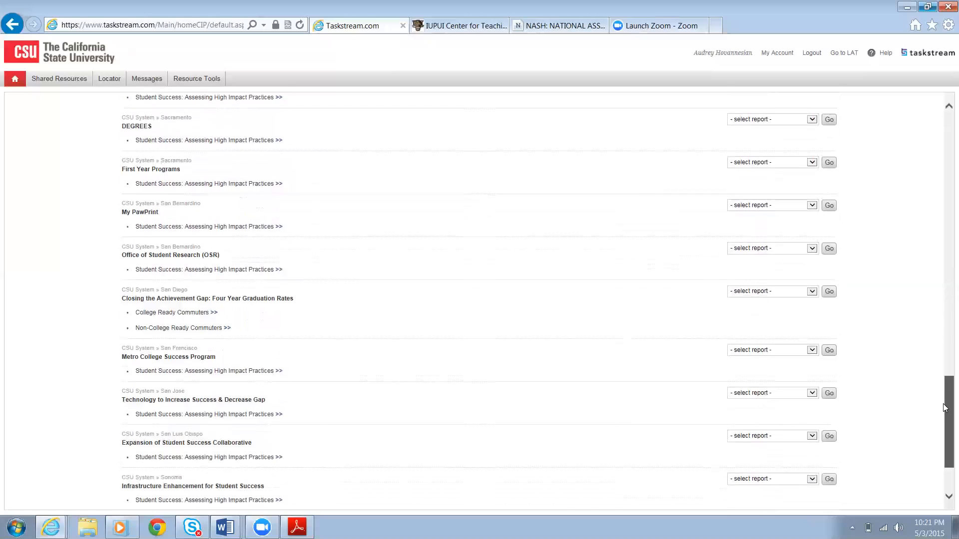
pyautogui.moveTo(945, 408); pyautogui.dragTo(945, 372)
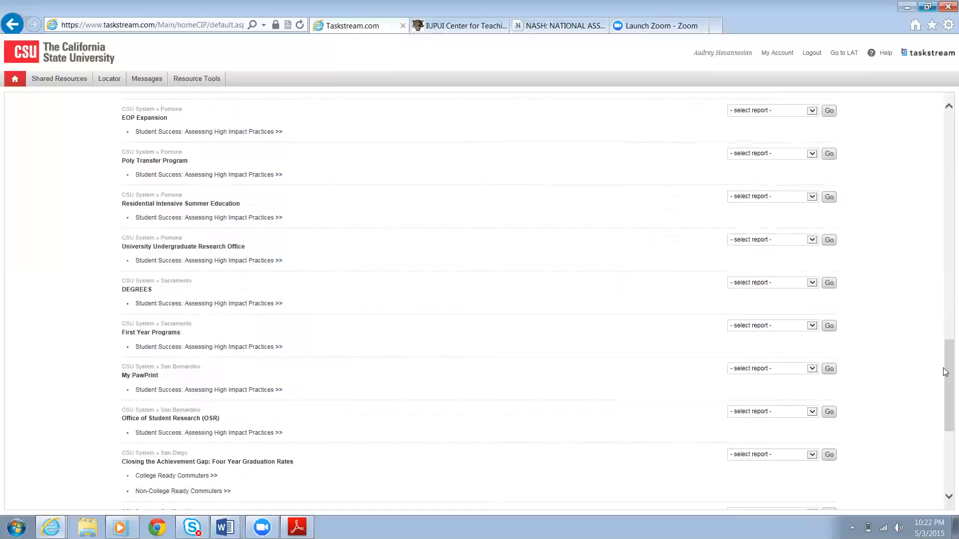
pyautogui.moveTo(945, 421); pyautogui.dragTo(946, 435)
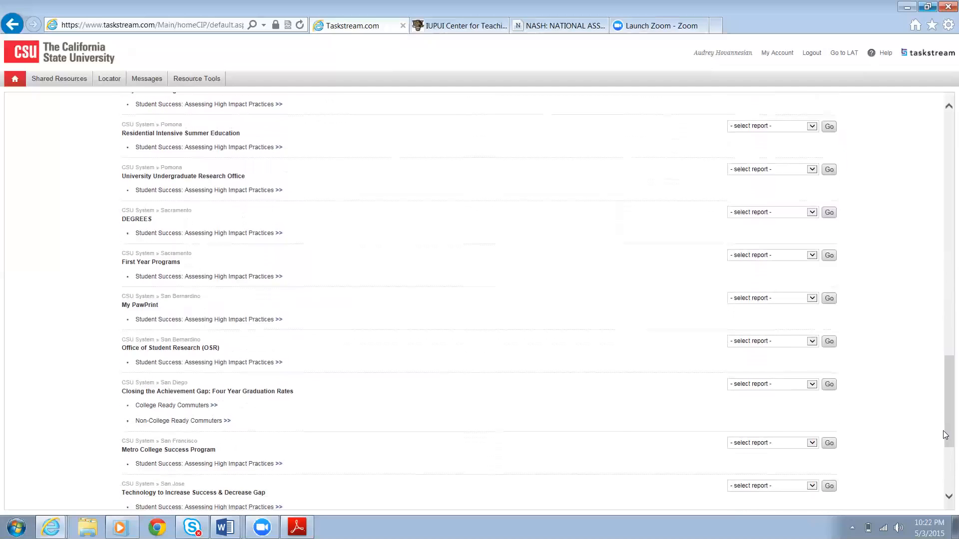
pyautogui.moveTo(945, 435); pyautogui.dragTo(946, 440)
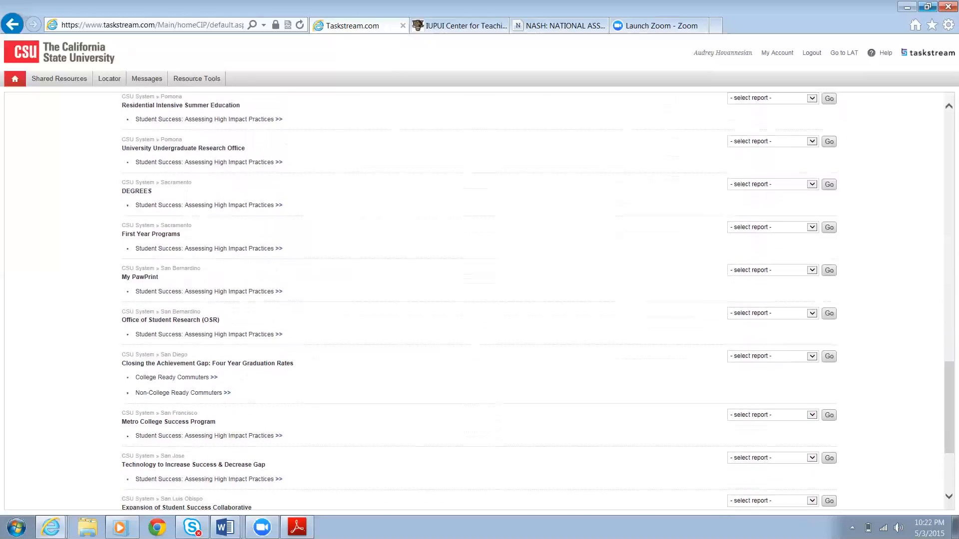
pyautogui.click(197, 249)
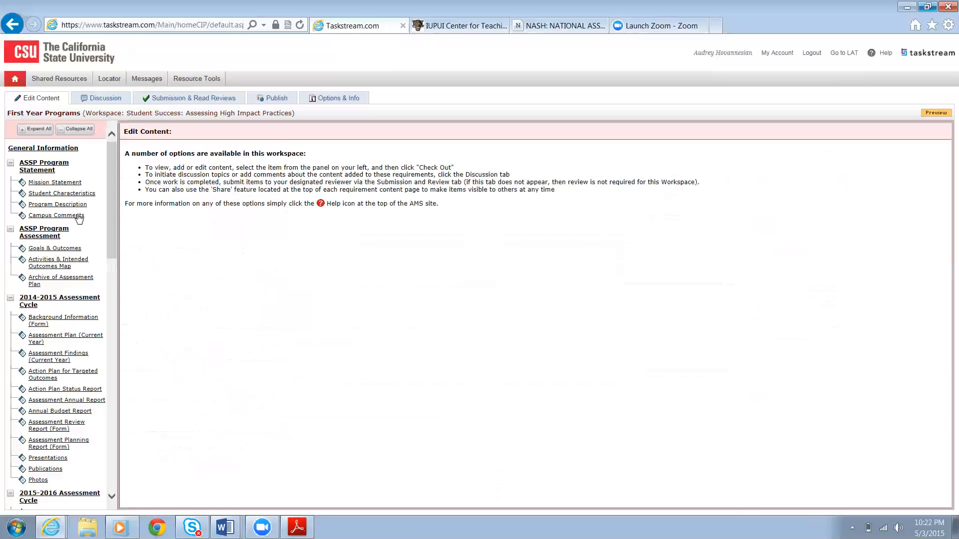
# Step: Read the First Year Programs Mission Statement and the full Program Description, ending back on the Mission Statement
pyautogui.click(59, 183)
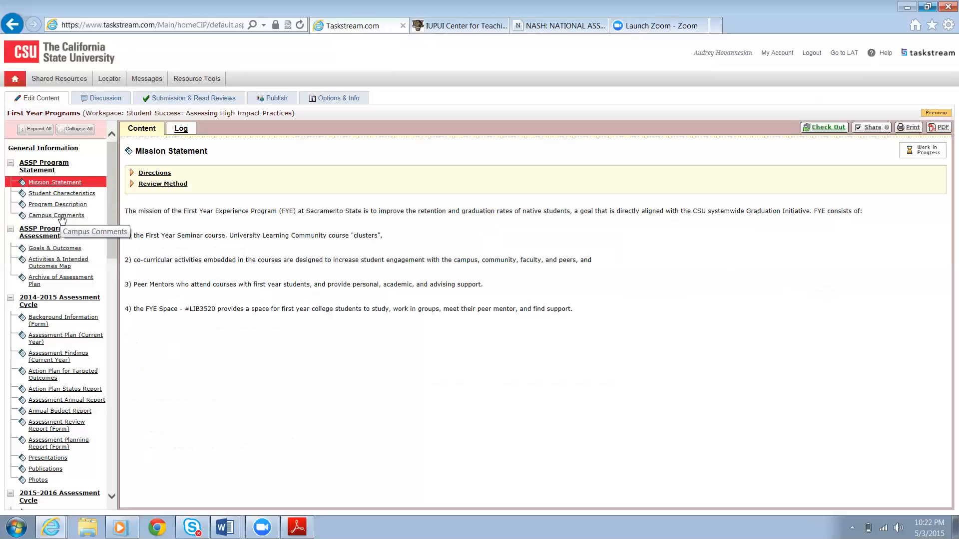
pyautogui.click(61, 205)
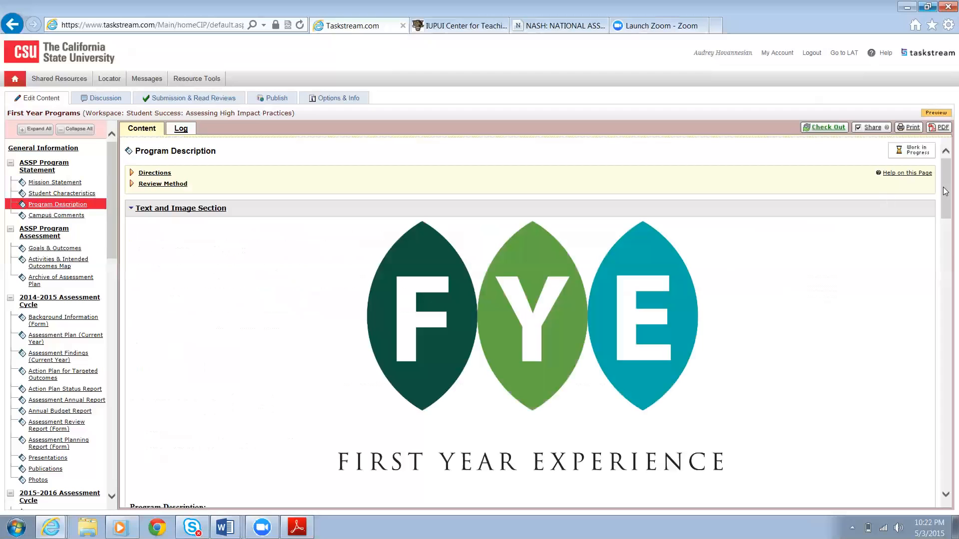
pyautogui.moveTo(945, 207); pyautogui.dragTo(946, 310)
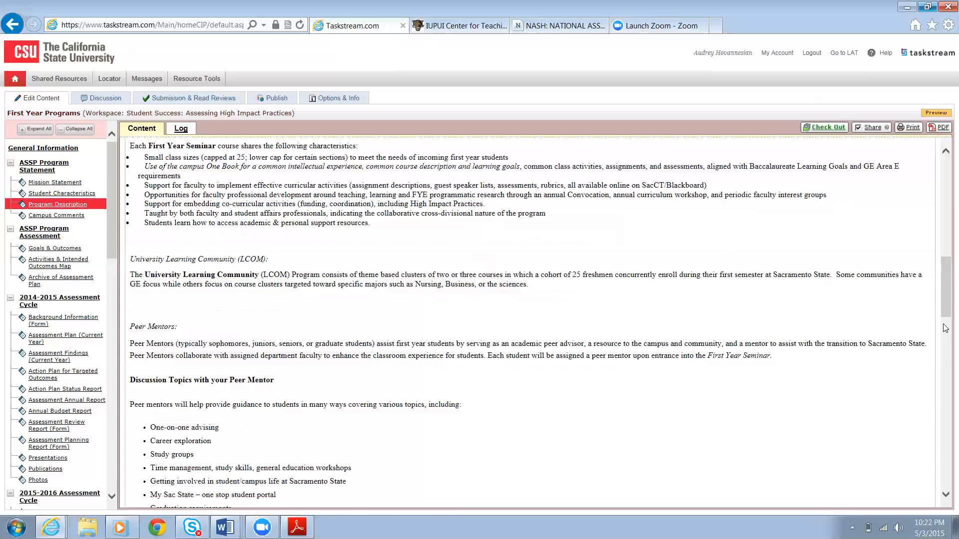
pyautogui.moveTo(945, 302); pyautogui.dragTo(946, 477)
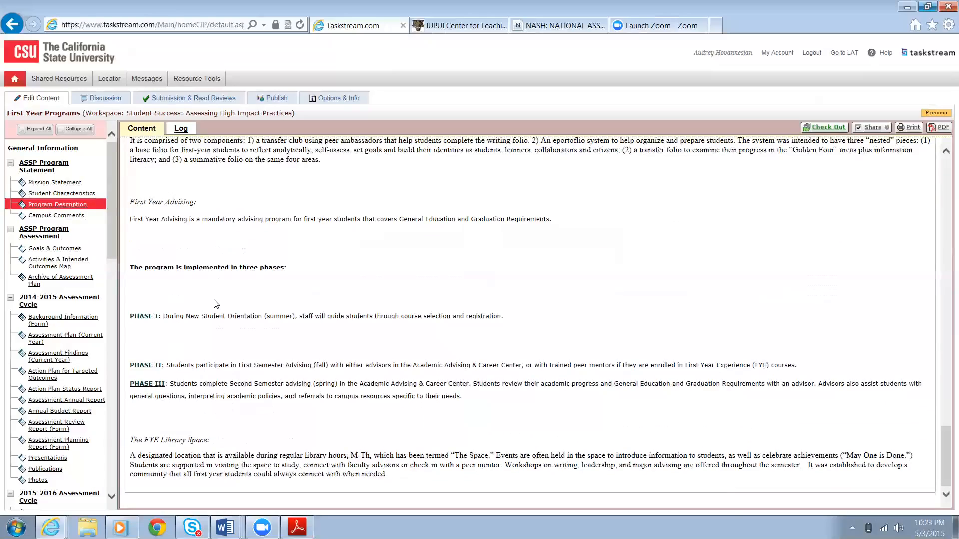
pyautogui.click(38, 181)
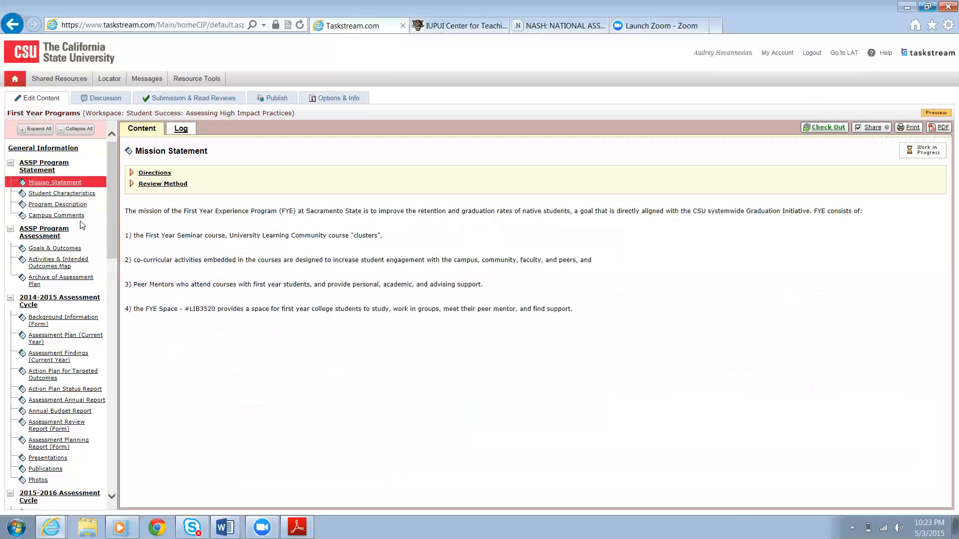
# Step: Review the Goals & Outcomes, covering the CSU accountability metrics, the Operational Effectiveness Set and the Student Outcomes Set
pyautogui.click(58, 250)
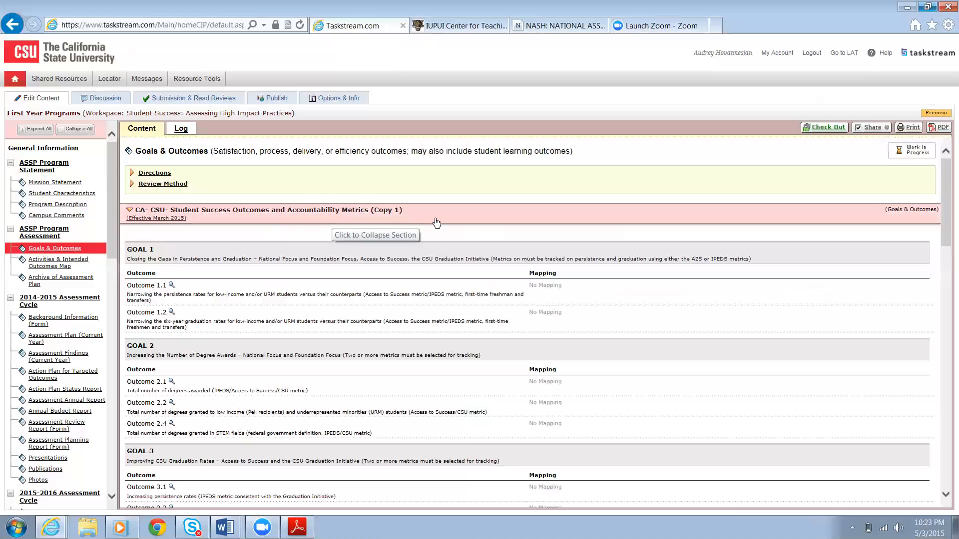
pyautogui.moveTo(943, 236); pyautogui.dragTo(945, 335)
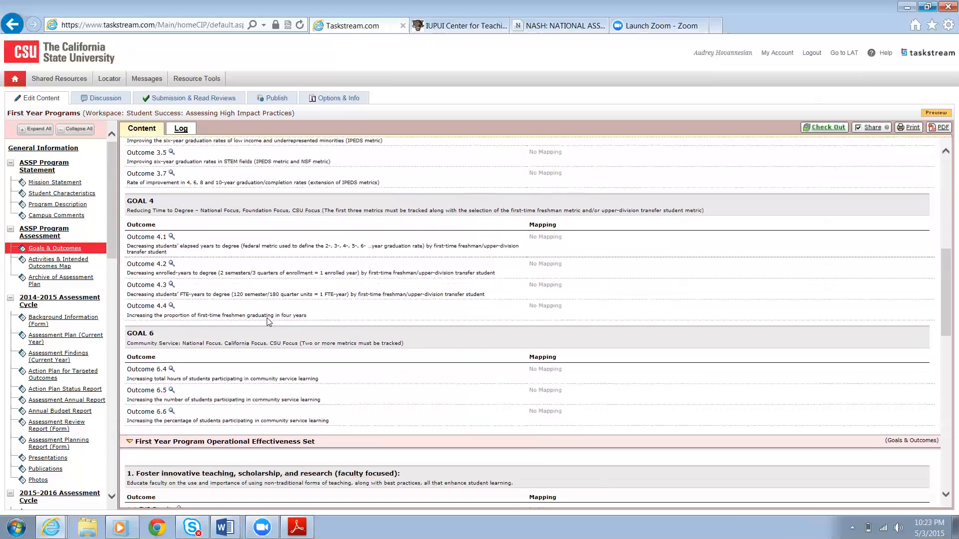
pyautogui.moveTo(945, 297); pyautogui.dragTo(945, 357)
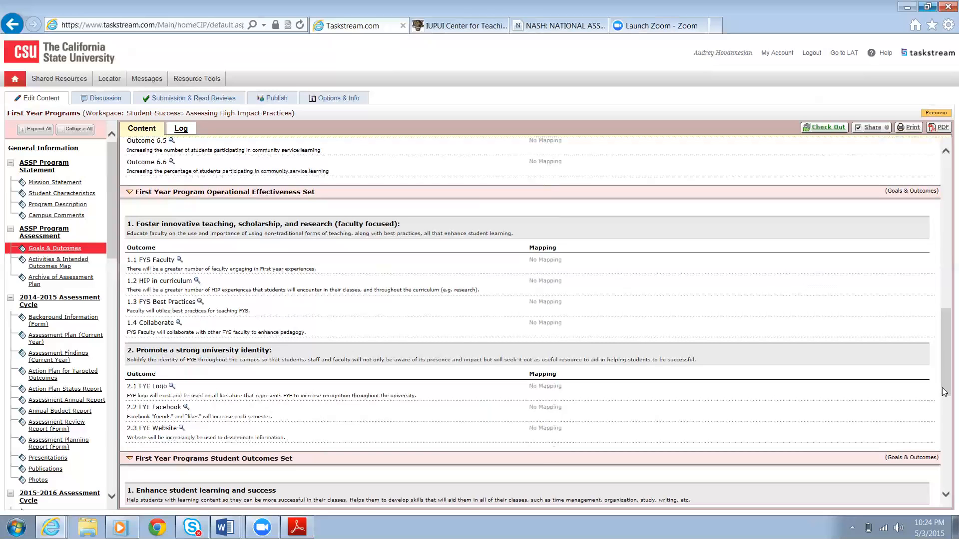
pyautogui.moveTo(944, 393); pyautogui.dragTo(945, 457)
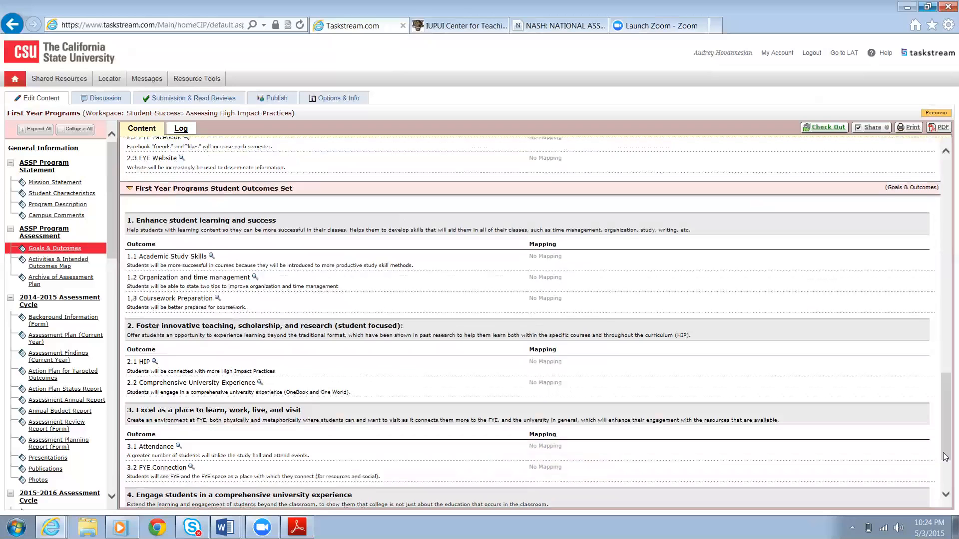
pyautogui.moveTo(944, 447); pyautogui.dragTo(944, 453)
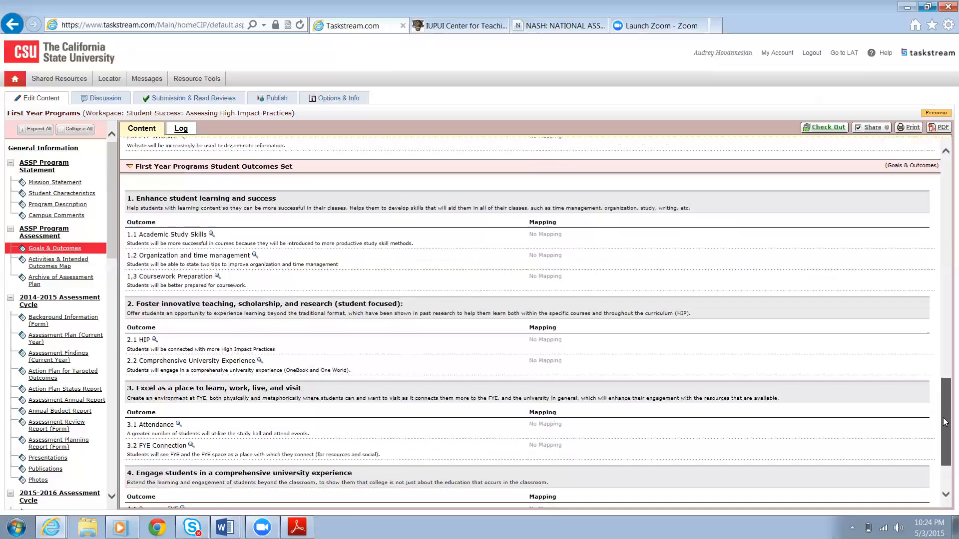
pyautogui.scroll(-3, 945, 422)
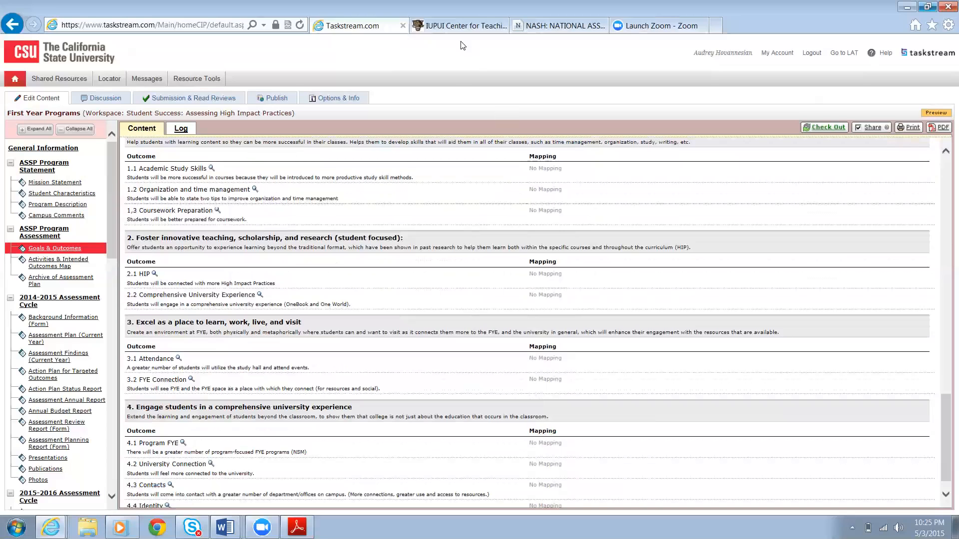
# Step: Read through the IUPUI page "Tips for Writing Student Learning Outcomes", including its outcome examples, and return to its beginning
pyautogui.click(452, 25)
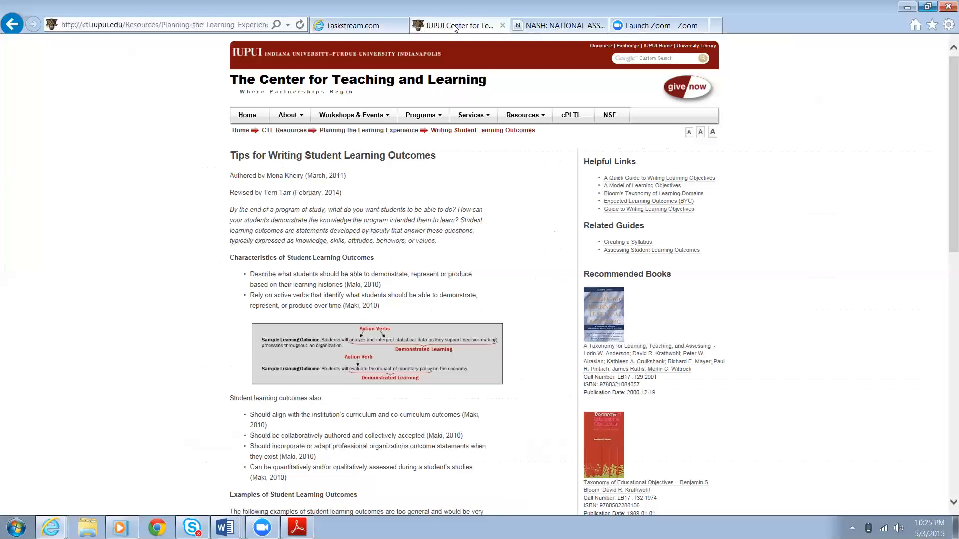
pyautogui.moveTo(507, 117)
pyautogui.moveTo(945, 207); pyautogui.dragTo(946, 251)
pyautogui.moveTo(946, 268); pyautogui.dragTo(946, 312)
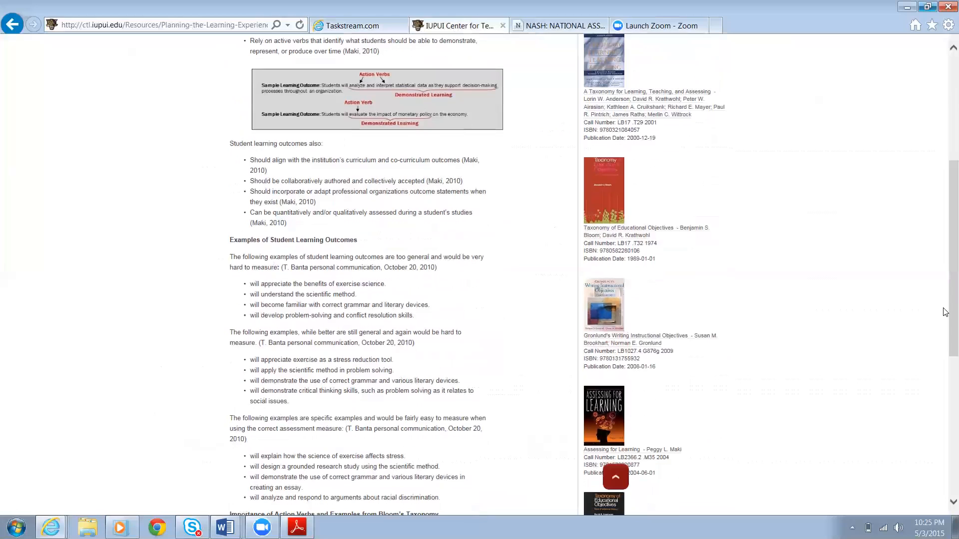
pyautogui.moveTo(946, 318); pyautogui.dragTo(946, 207)
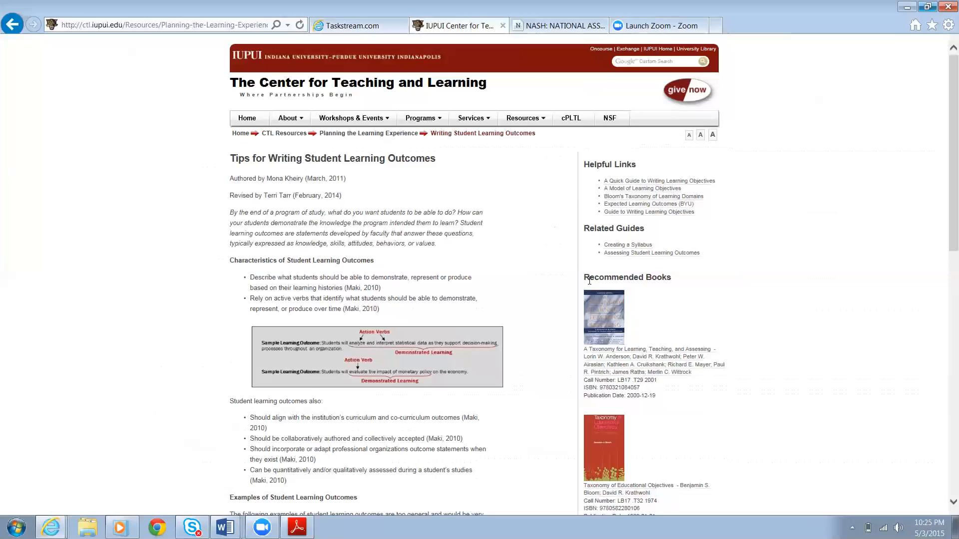
# Step: Back in Taskstream, examine the Operational Effectiveness Activities and Outcomes Set in the Activities & Intended Outcomes Map, and close it
pyautogui.click(360, 29)
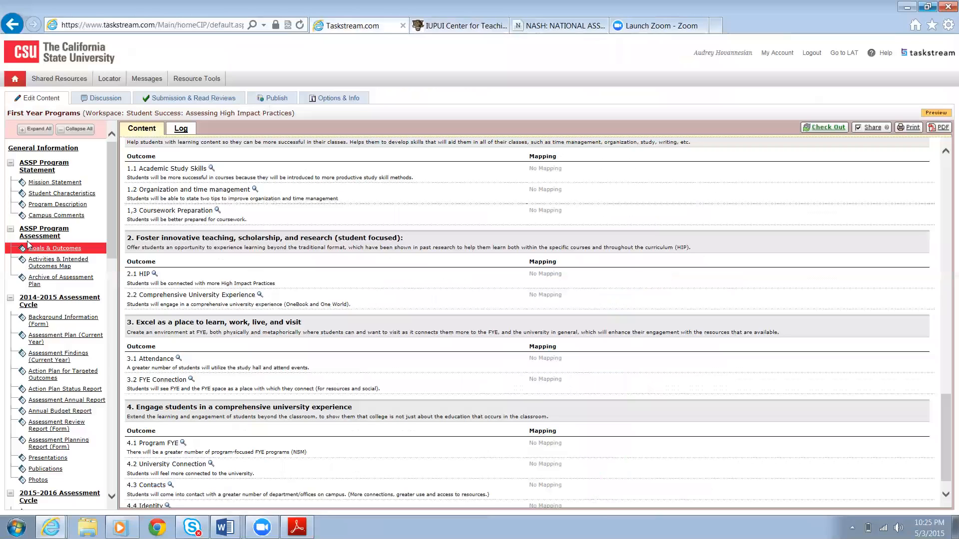
pyautogui.click(42, 266)
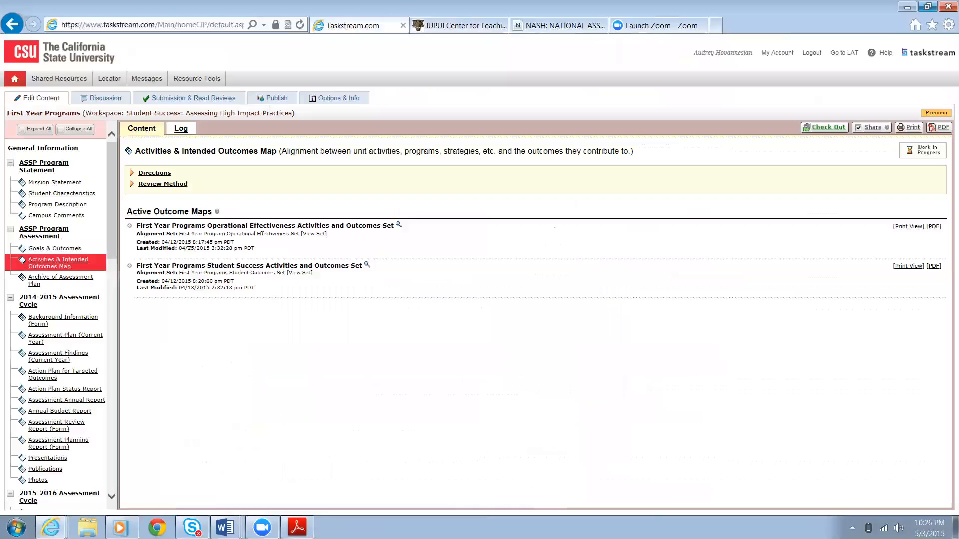
pyautogui.click(319, 227)
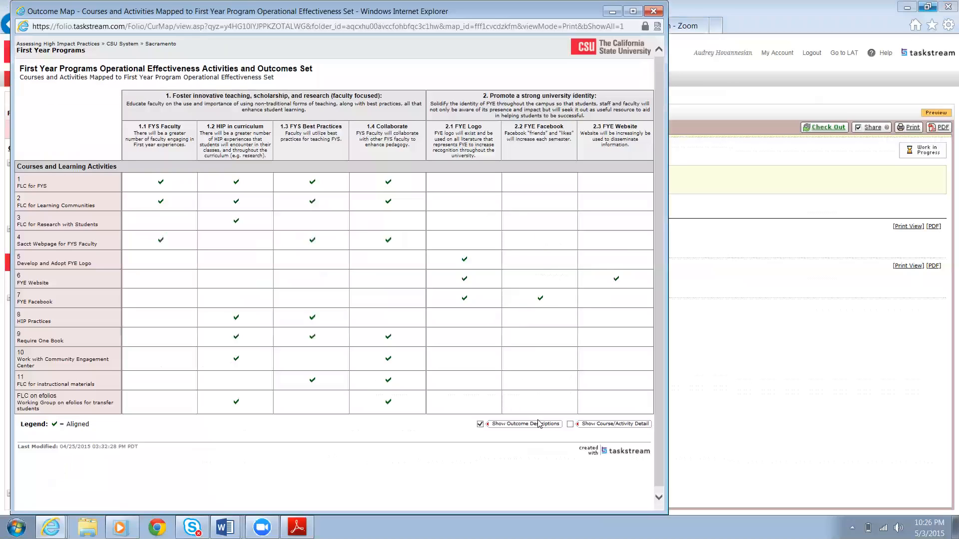
pyautogui.click(538, 298)
pyautogui.click(654, 11)
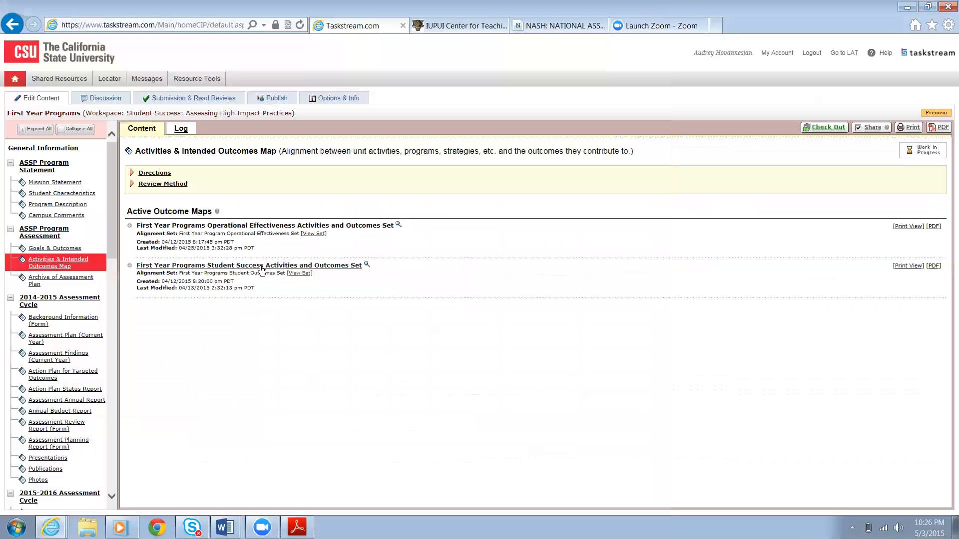
# Step: View the Archive of Assessment Plan and read the 2014-2015 Background Information form responses in an enlarged window, closing it when done
pyautogui.click(64, 280)
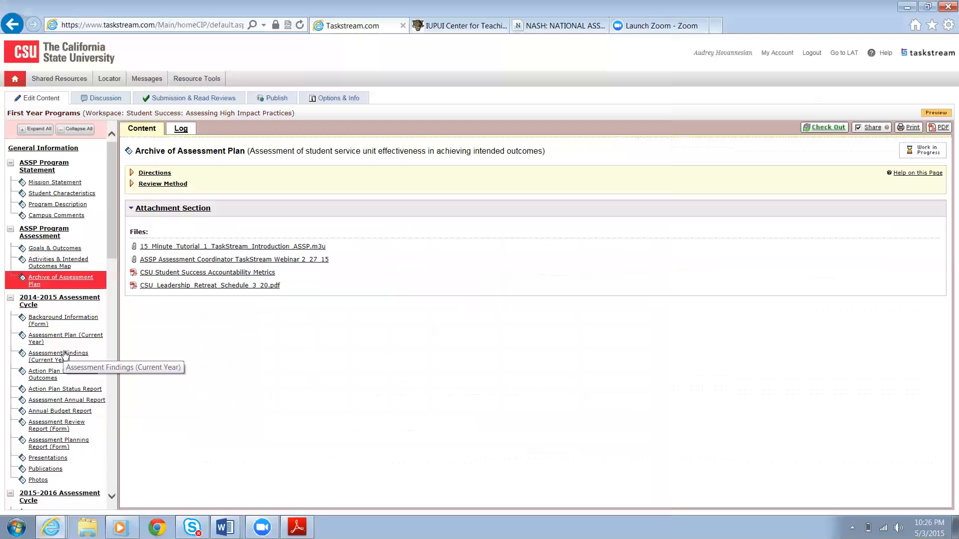
pyautogui.click(60, 324)
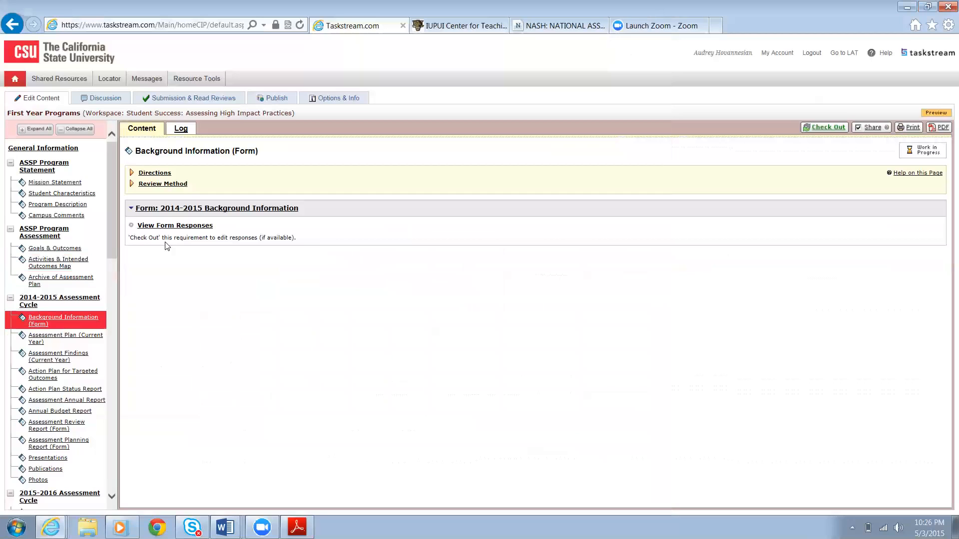
pyautogui.click(202, 227)
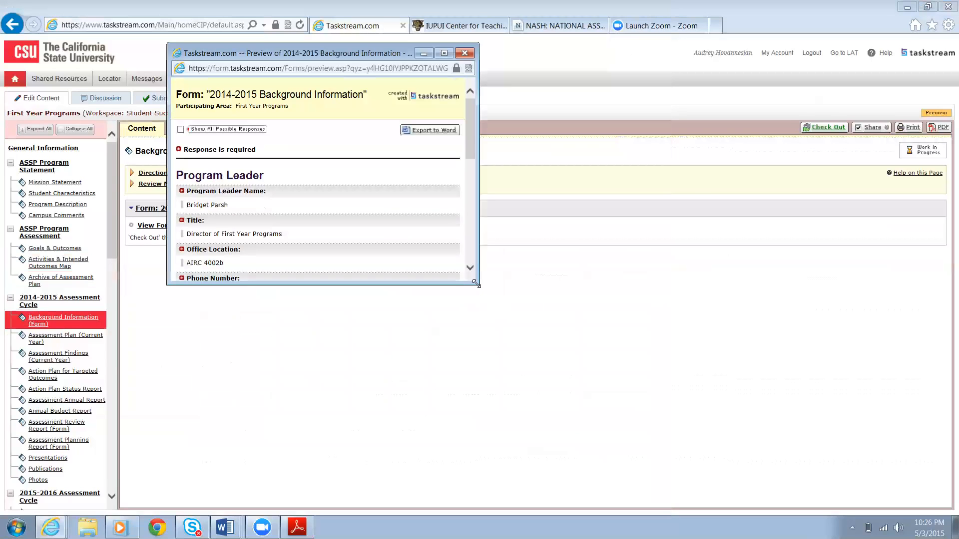
pyautogui.moveTo(476, 283); pyautogui.dragTo(865, 477)
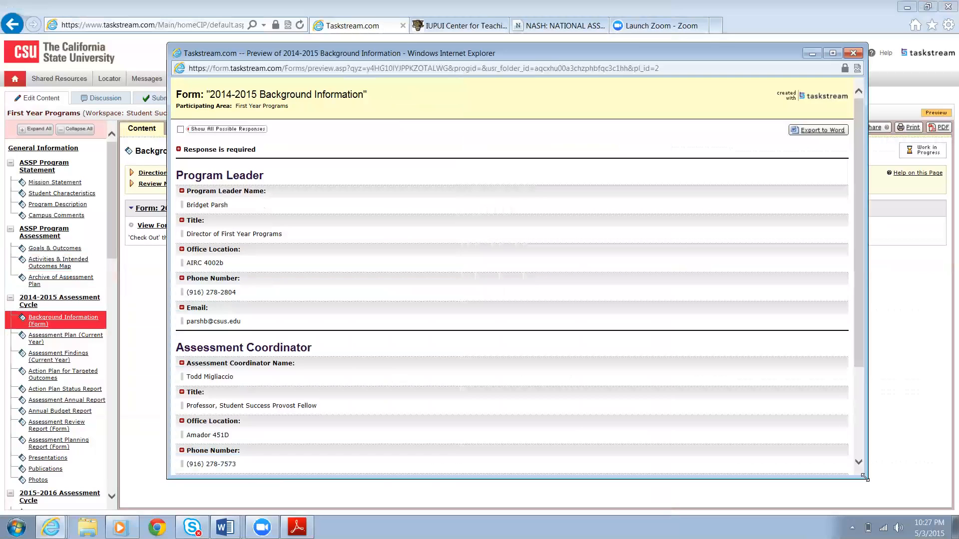
pyautogui.moveTo(862, 322); pyautogui.dragTo(870, 446)
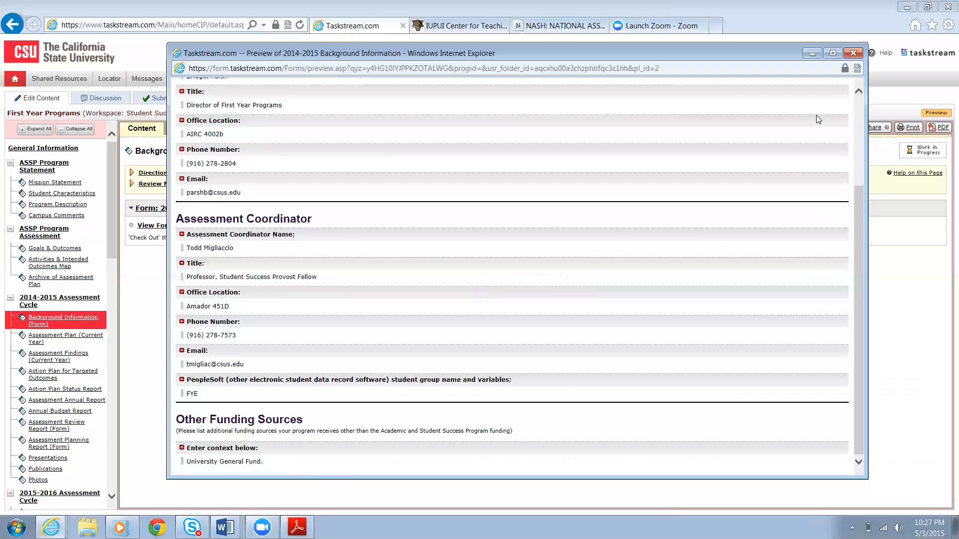
pyautogui.click(853, 53)
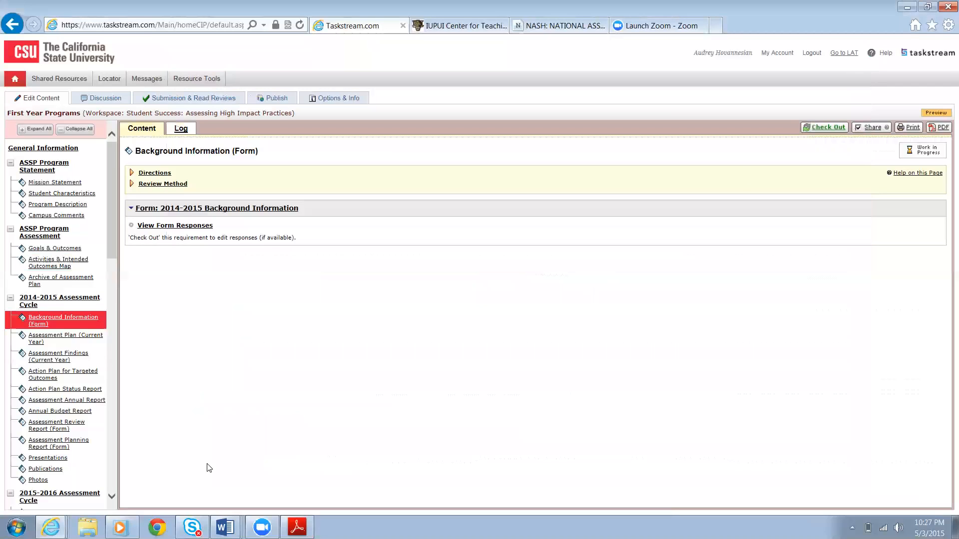
# Step: Open the First Year Programs Assessment Plan (Current Year), collapse the Mission Statement, and review its outcomes and measures
pyautogui.click(59, 343)
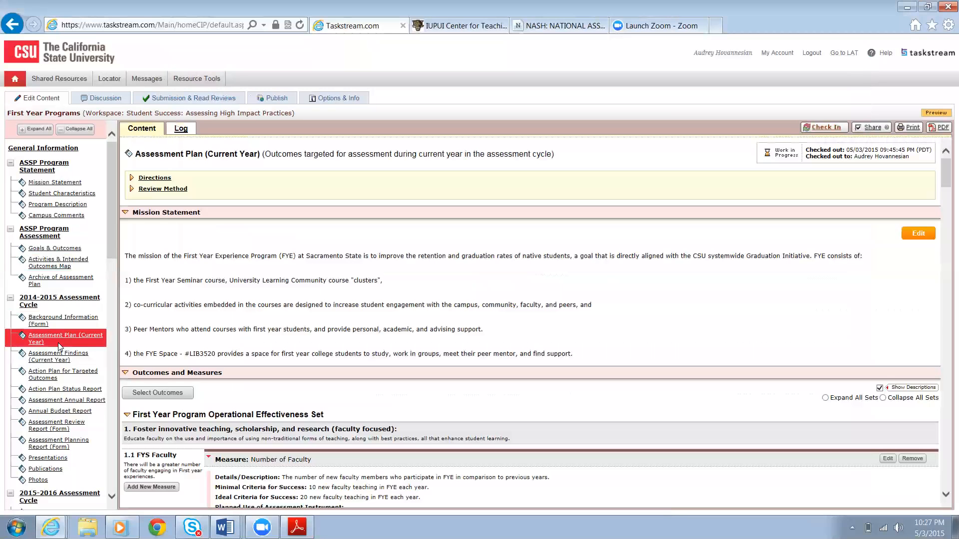
pyautogui.click(125, 214)
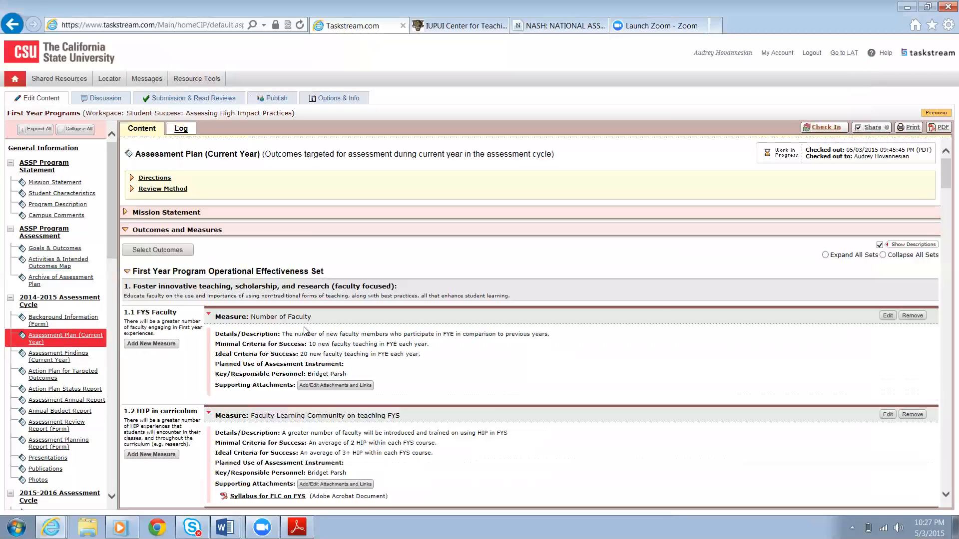
pyautogui.moveTo(945, 181); pyautogui.dragTo(946, 322)
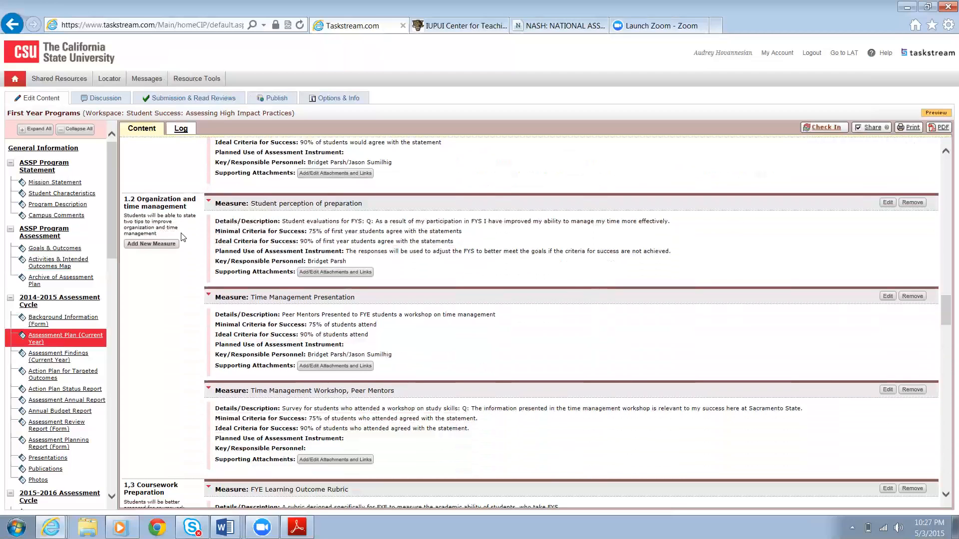
# Step: Return to the home page and open the Chico FYE Program workspace's Assessment Plan (Current Year)
pyautogui.click(15, 80)
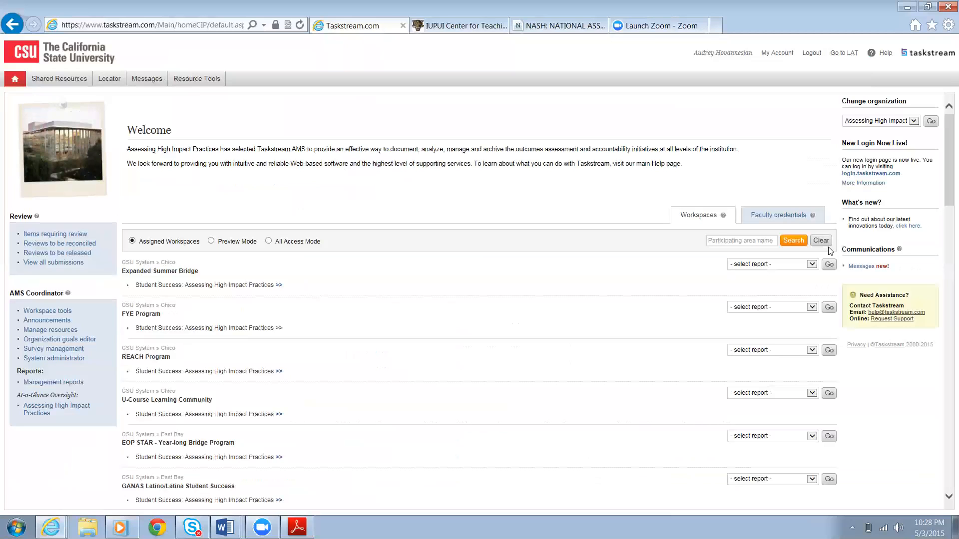
pyautogui.moveTo(946, 202); pyautogui.dragTo(946, 209)
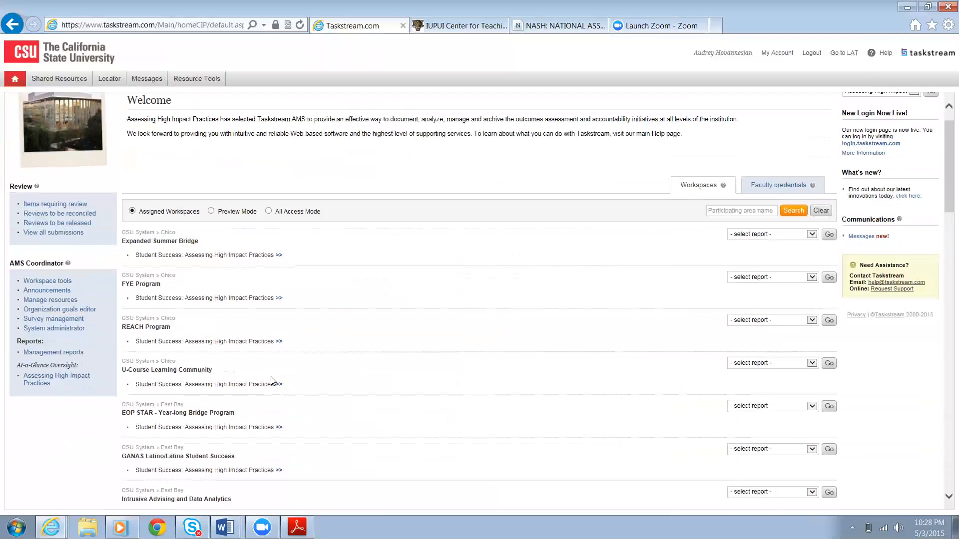
pyautogui.click(225, 298)
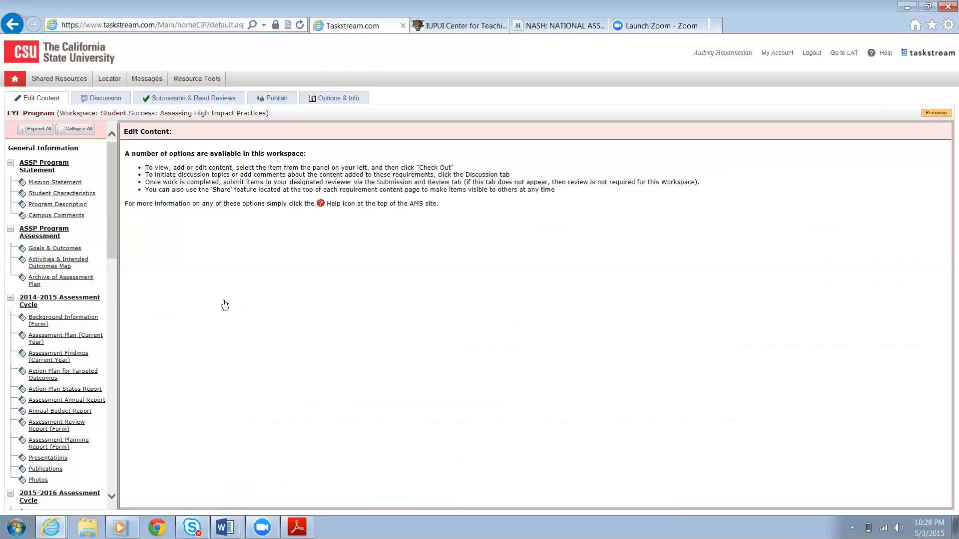
pyautogui.click(65, 339)
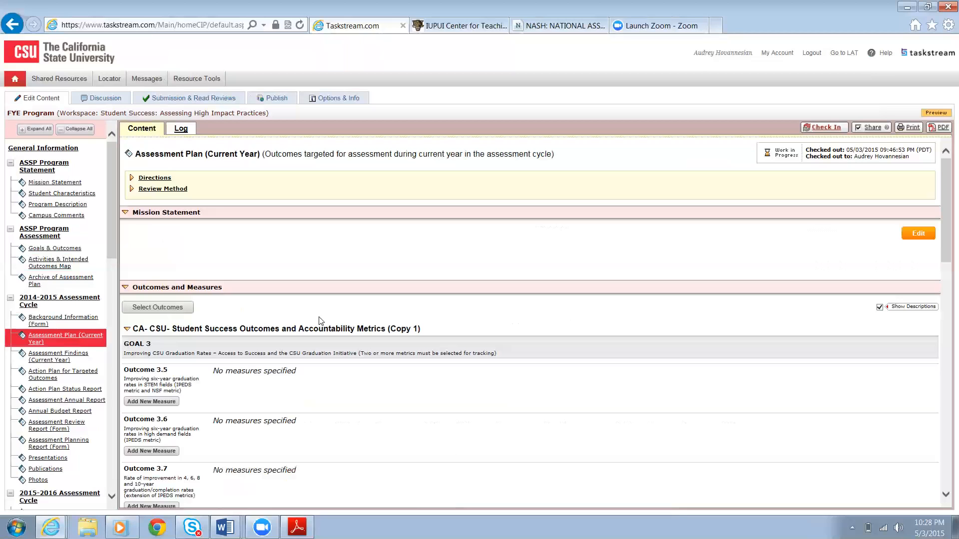
# Step: Check in the FYE Program's current-year assessment plan with a blank revision comment, return to the work area, and check it out again
pyautogui.click(825, 128)
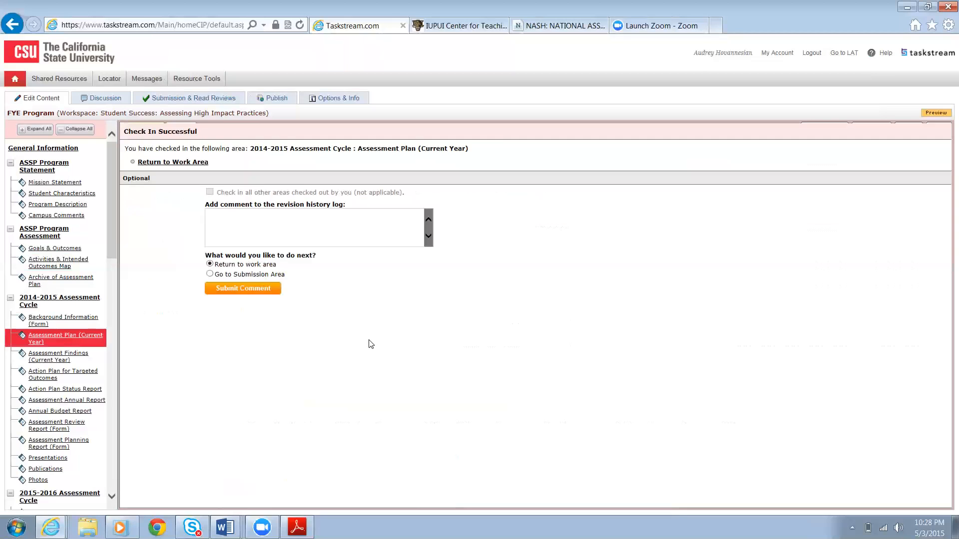
pyautogui.click(245, 290)
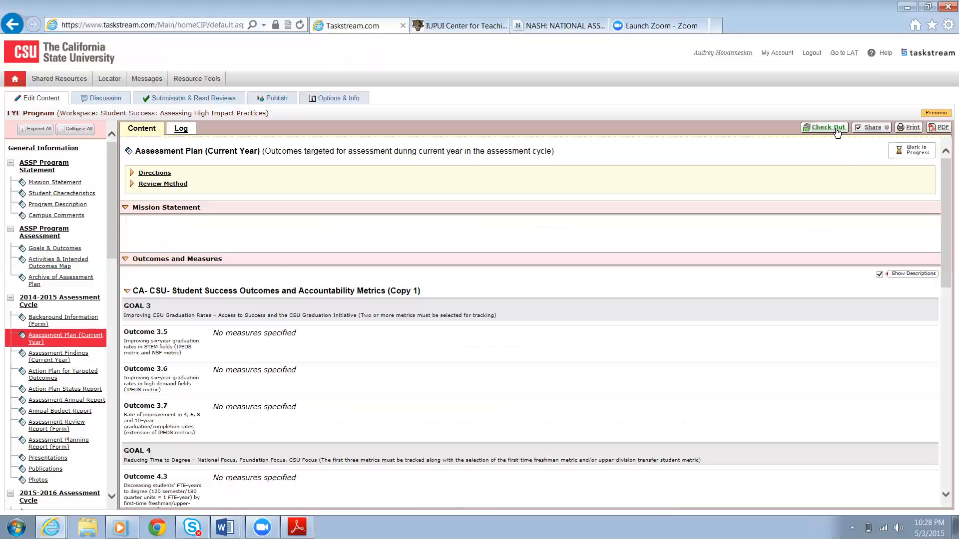
pyautogui.click(837, 131)
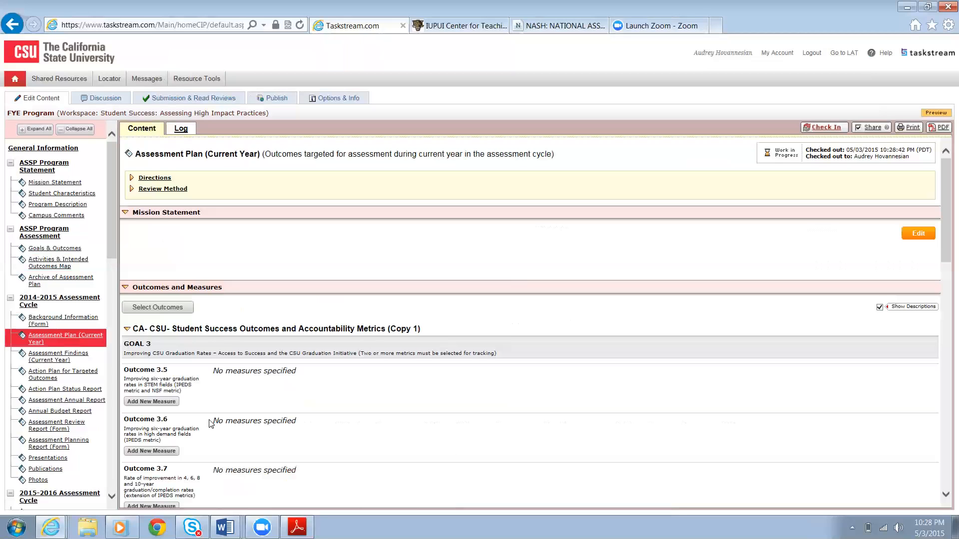
# Step: Start selecting outcomes for the plan and try to import the existing CA- CSU- Student Success Outcomes and Accountability Metrics (Copy 1) set
pyautogui.click(171, 308)
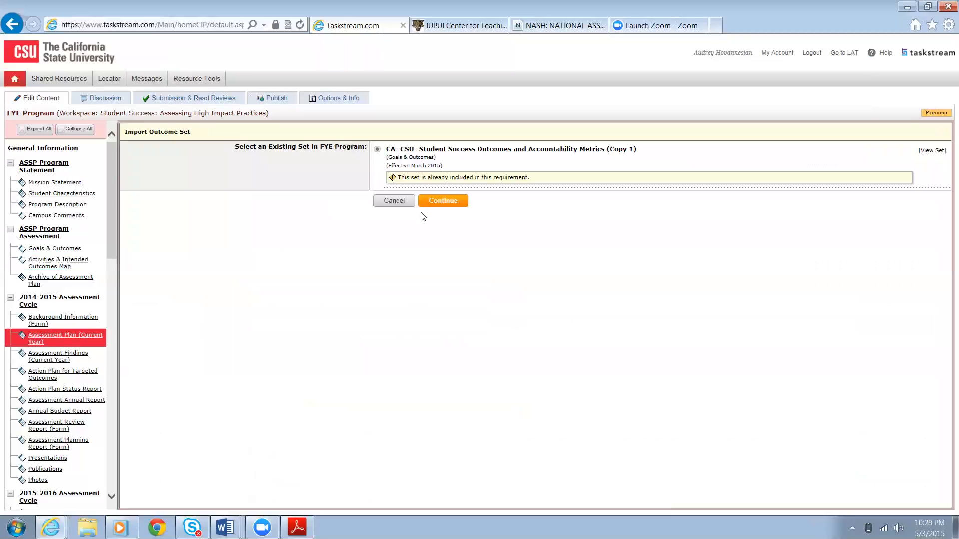
pyautogui.click(439, 200)
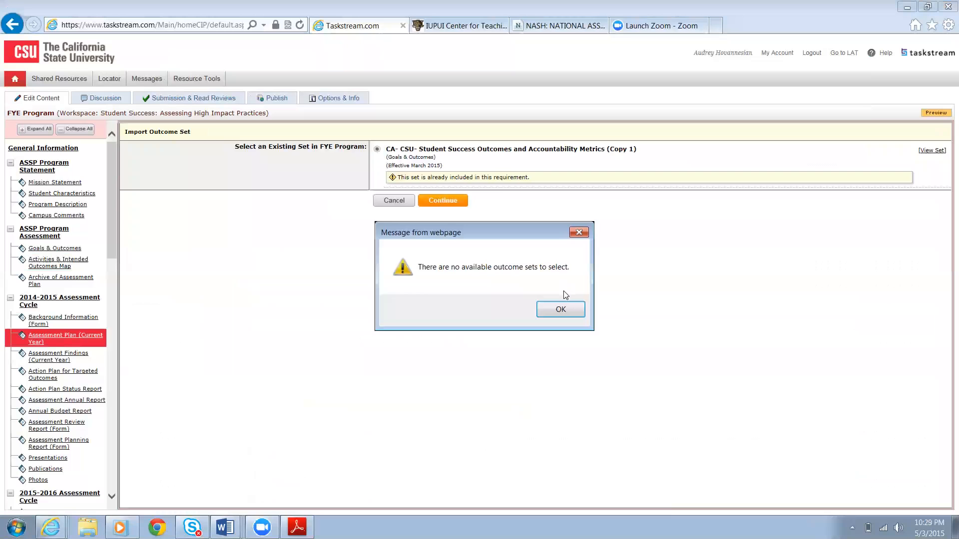
pyautogui.click(562, 310)
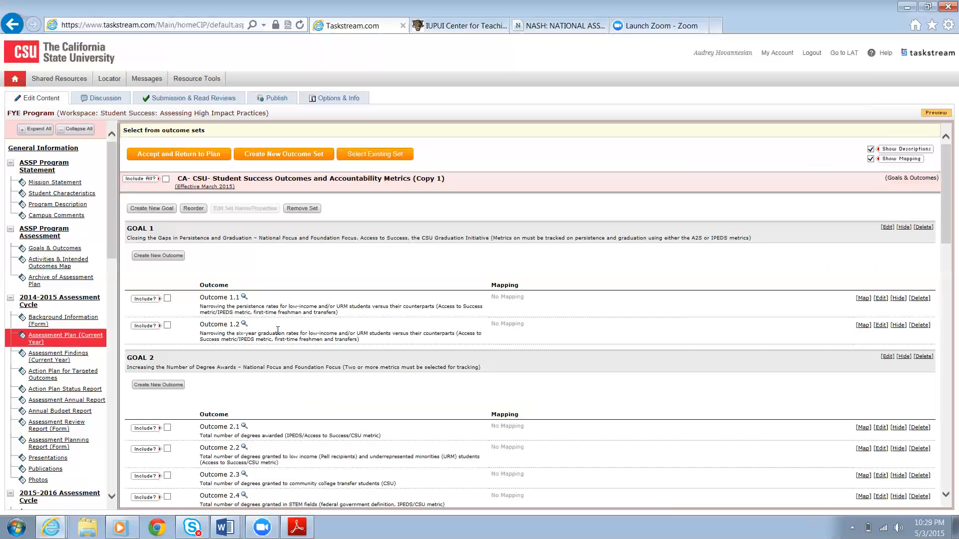
# Step: Review which outcomes are marked for inclusion under Goals 1 to 6, accept the selection, and return to the plan
pyautogui.moveTo(946, 235); pyautogui.dragTo(946, 310)
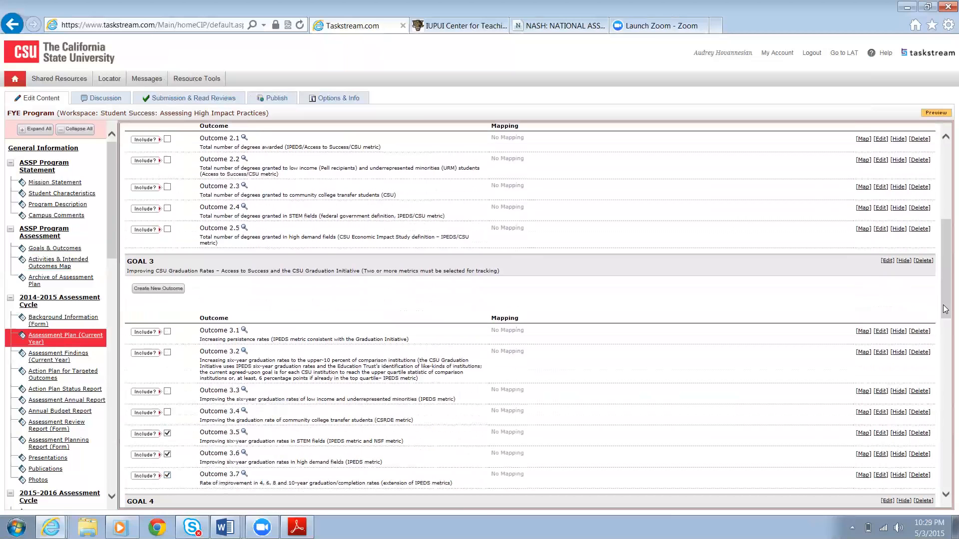
pyautogui.moveTo(945, 312); pyautogui.dragTo(945, 385)
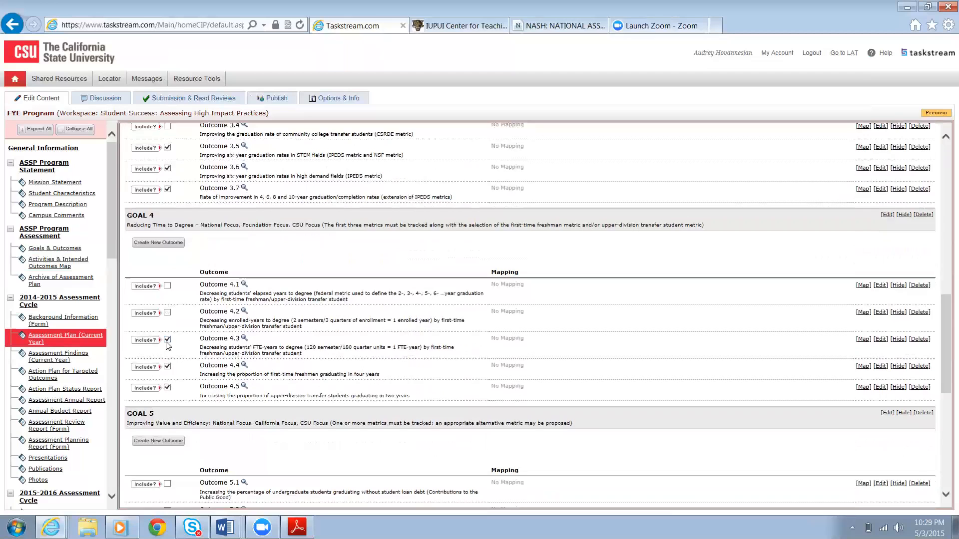
pyautogui.click(167, 339)
pyautogui.click(169, 340)
pyautogui.click(168, 366)
pyautogui.moveTo(944, 381); pyautogui.dragTo(945, 448)
pyautogui.click(167, 321)
pyautogui.click(168, 321)
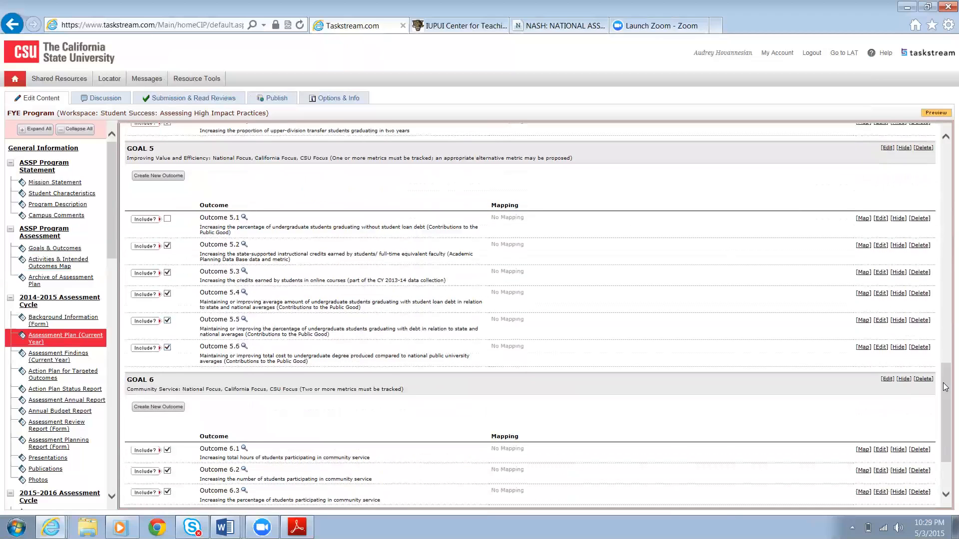
pyautogui.moveTo(946, 405); pyautogui.dragTo(945, 452)
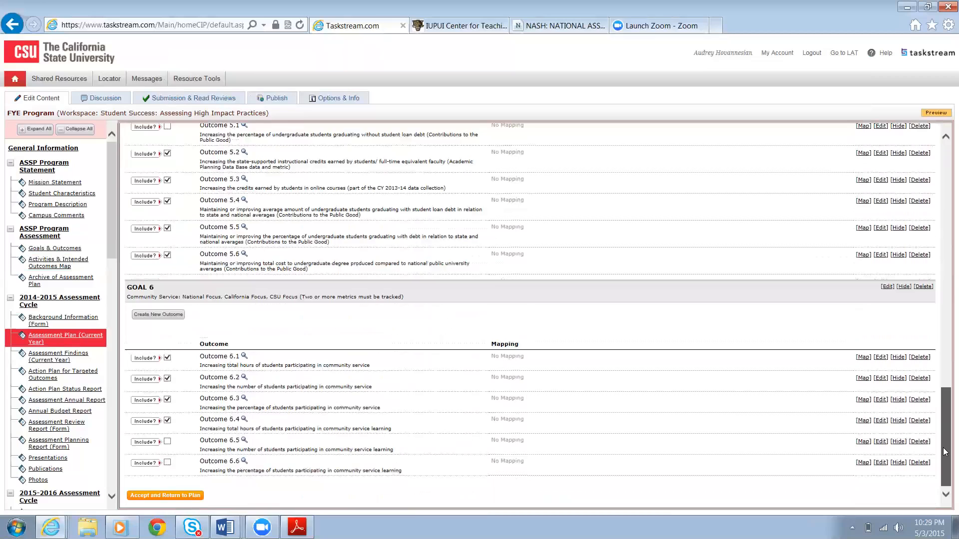
pyautogui.click(194, 496)
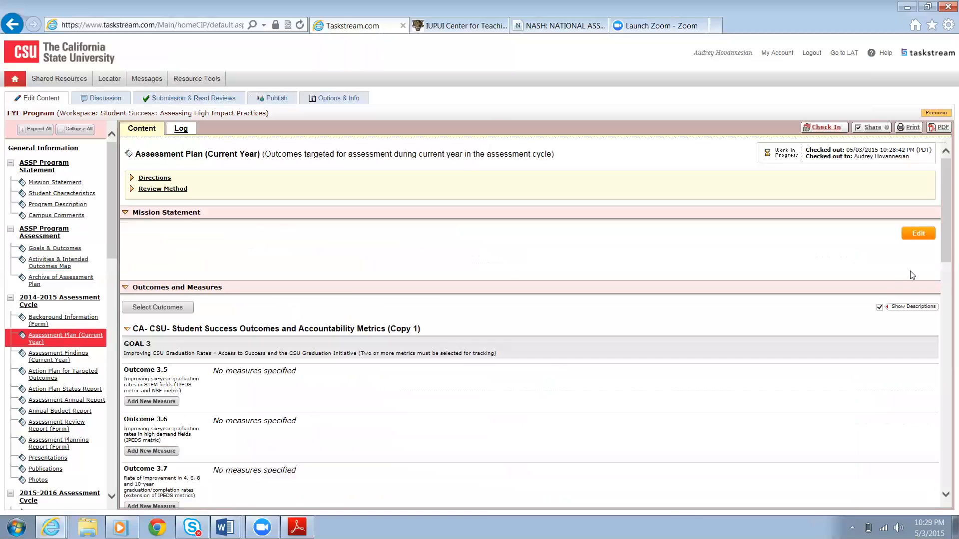
pyautogui.moveTo(946, 251); pyautogui.dragTo(946, 199)
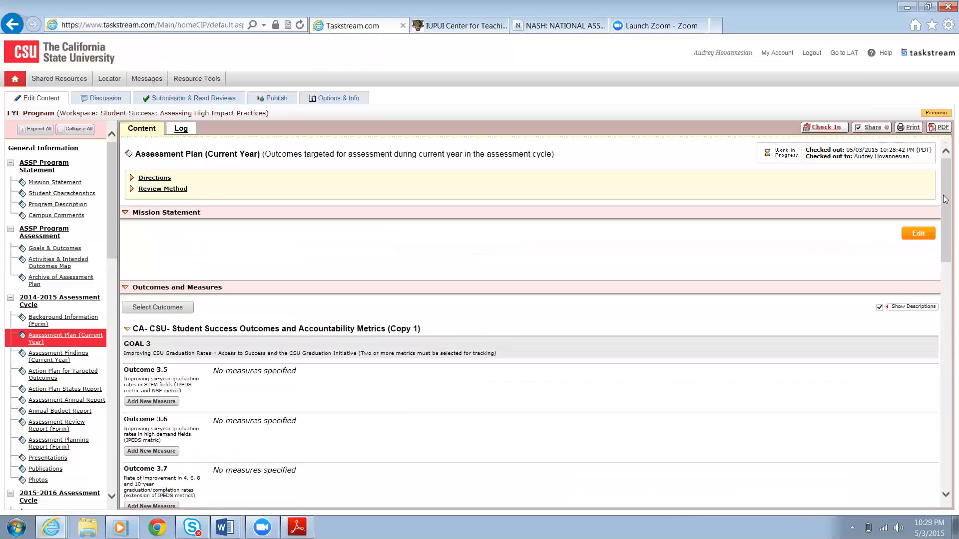
# Step: Return to the home page and open the East Bay Intrusive Advising and Data Analytics workspace
pyautogui.click(22, 83)
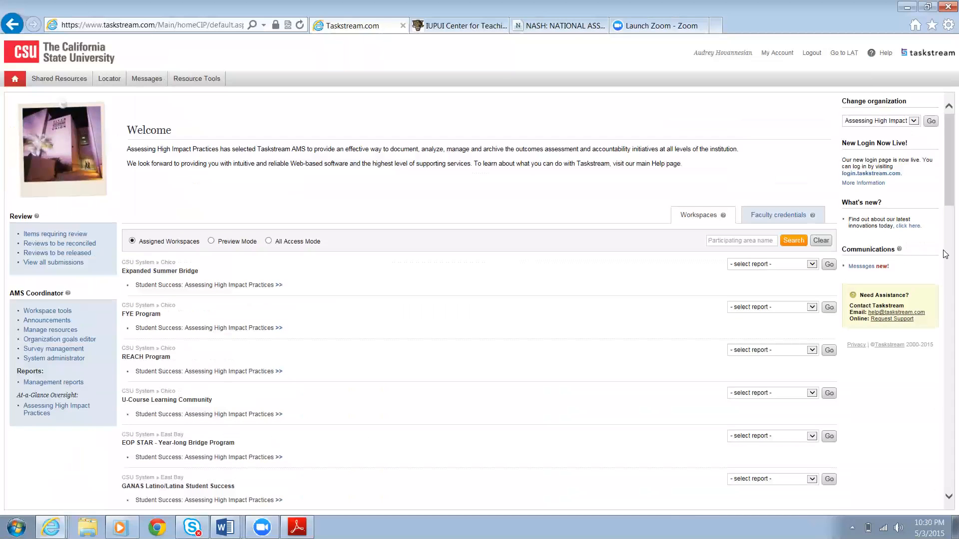
pyautogui.scroll(-1, 946, 219)
pyautogui.moveTo(945, 218); pyautogui.dragTo(945, 262)
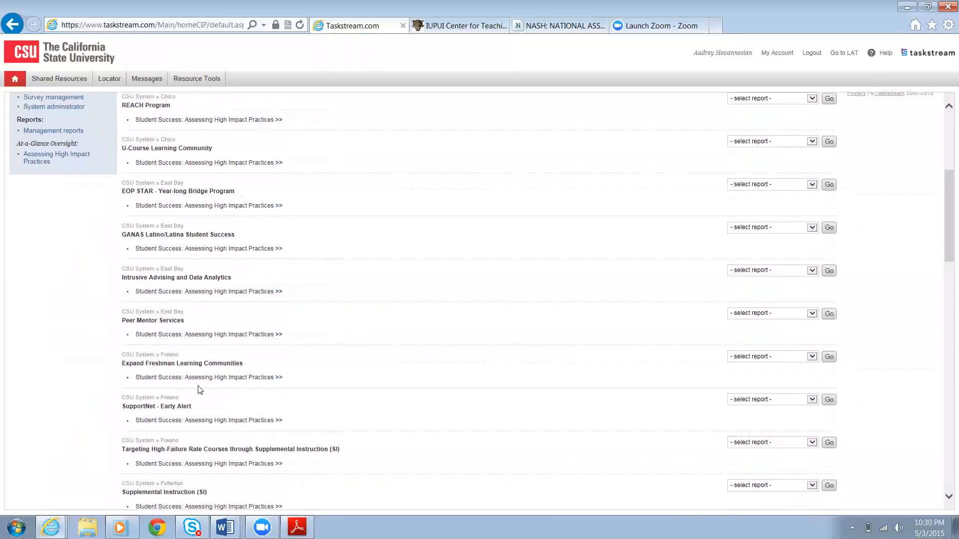
pyautogui.click(199, 292)
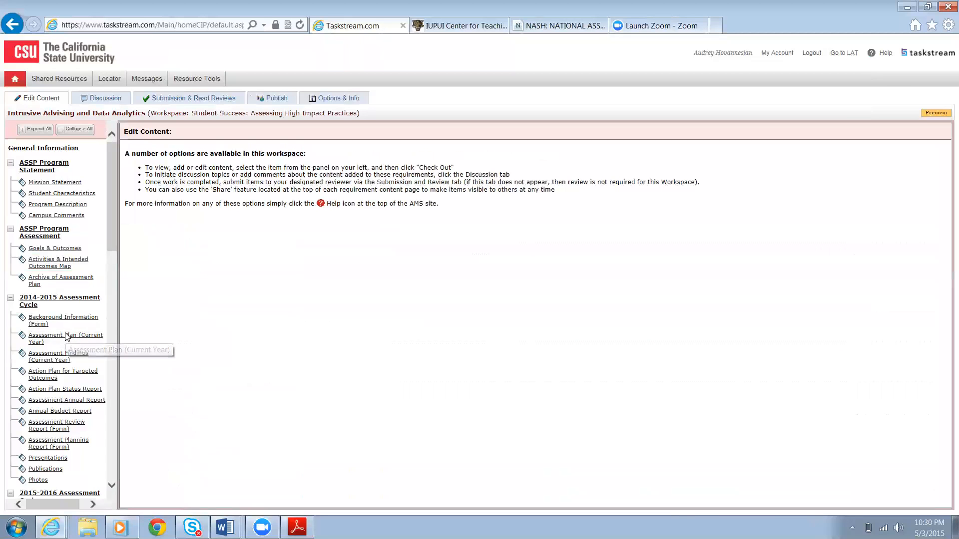
# Step: Check out the workspace's Assessment Plan (Current Year) and create a new assessment plan in it
pyautogui.click(65, 338)
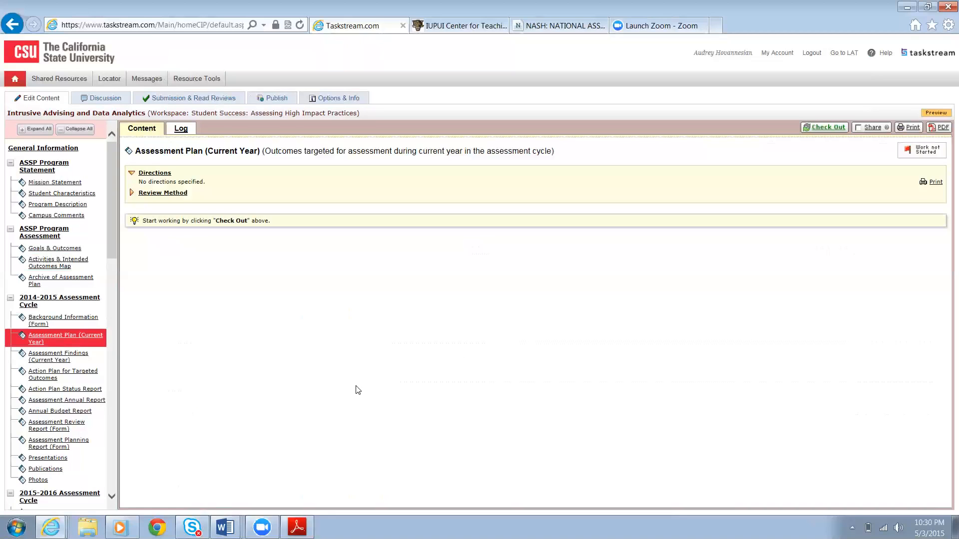
pyautogui.click(838, 129)
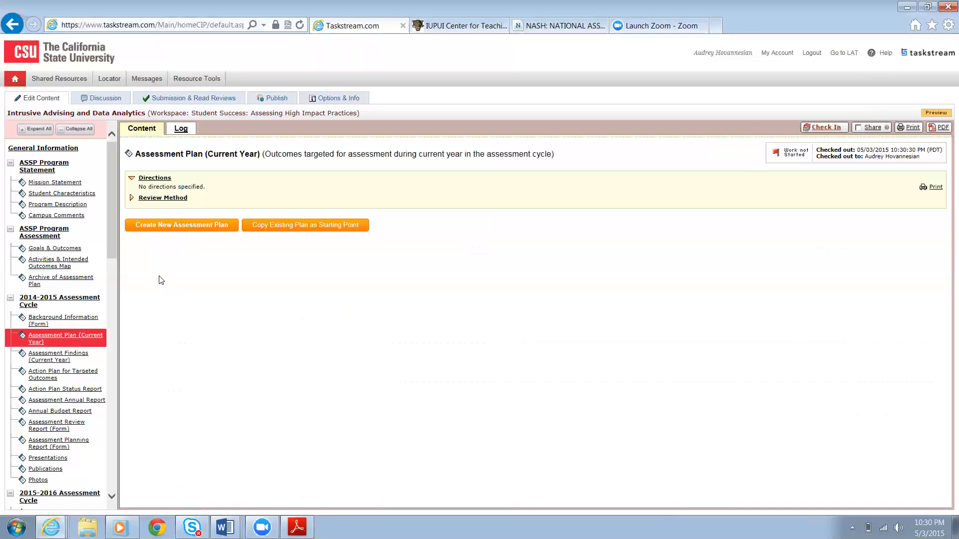
pyautogui.click(168, 230)
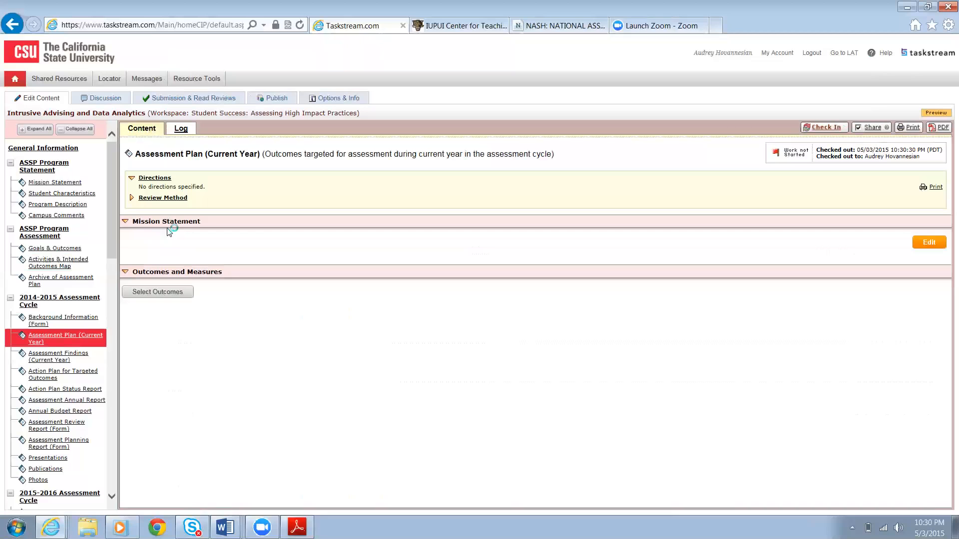
# Step: Attach the existing CA- CSU- Student Success Outcomes and Accountability Metrics (Copy 1) set to the plan's outcome selection
pyautogui.click(165, 293)
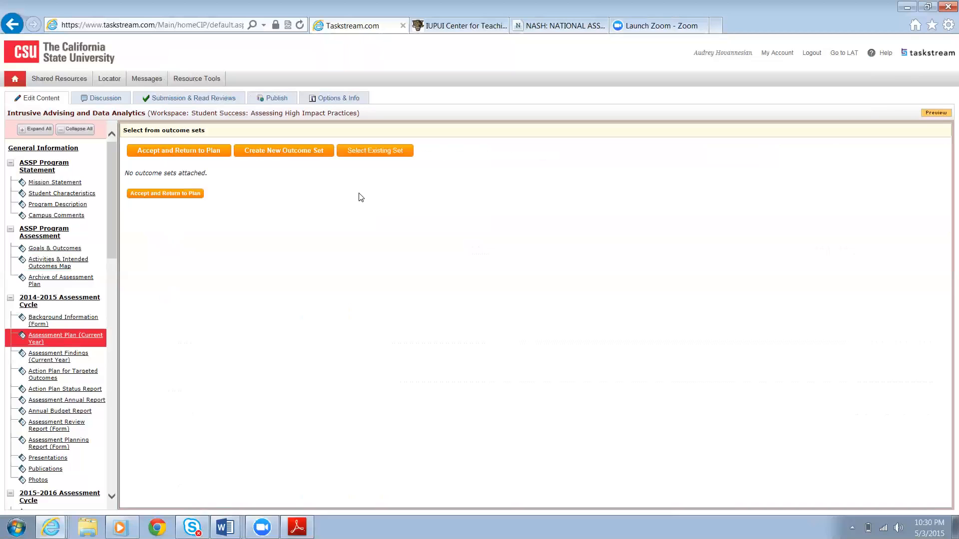
pyautogui.click(381, 153)
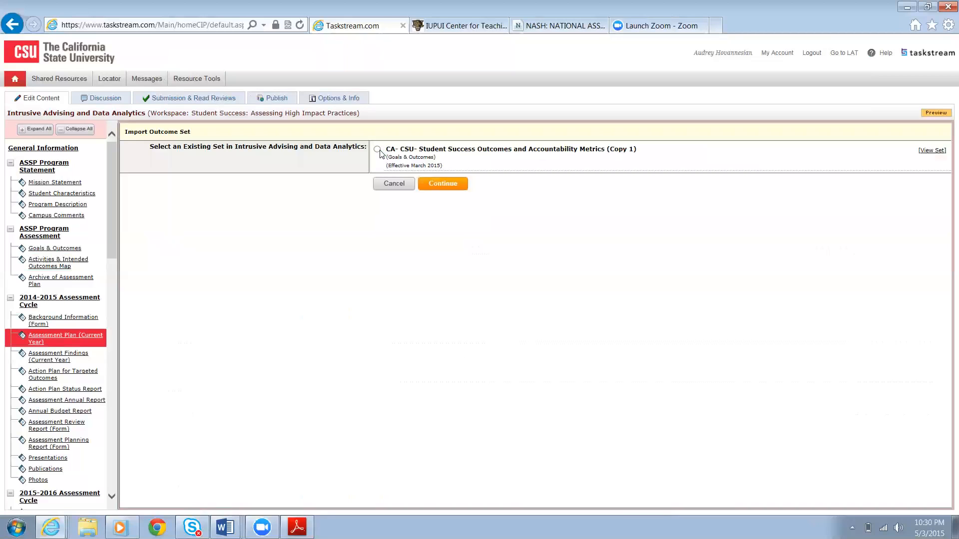
pyautogui.click(436, 185)
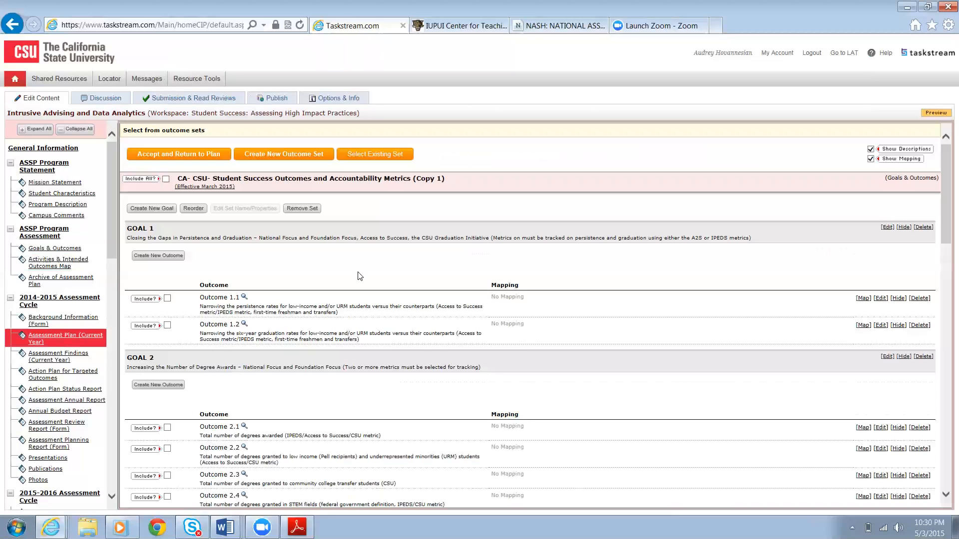
# Step: Include outcomes 1.1 and 1.2 under Goal 1 and outcomes 2.1, 2.2 and 2.3 under Goal 2
pyautogui.click(168, 299)
pyautogui.click(167, 326)
pyautogui.click(167, 428)
pyautogui.click(168, 449)
pyautogui.moveTo(945, 203); pyautogui.dragTo(946, 230)
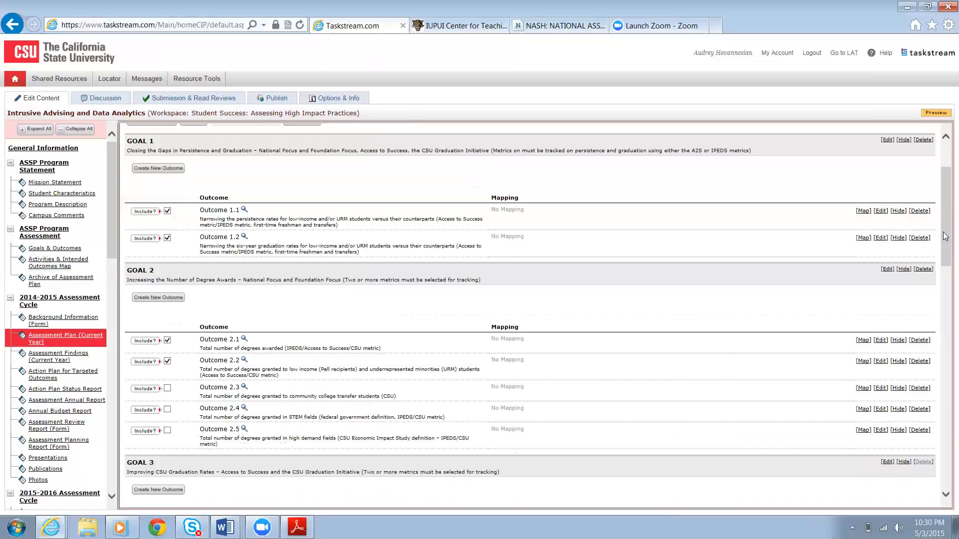
pyautogui.click(167, 389)
# Step: Include outcomes 4.3, 4.4 and 4.5 under Goal 4 and accept the selected outcomes into the plan
pyautogui.moveTo(946, 262); pyautogui.dragTo(945, 360)
pyautogui.click(168, 412)
pyautogui.click(168, 439)
pyautogui.click(167, 459)
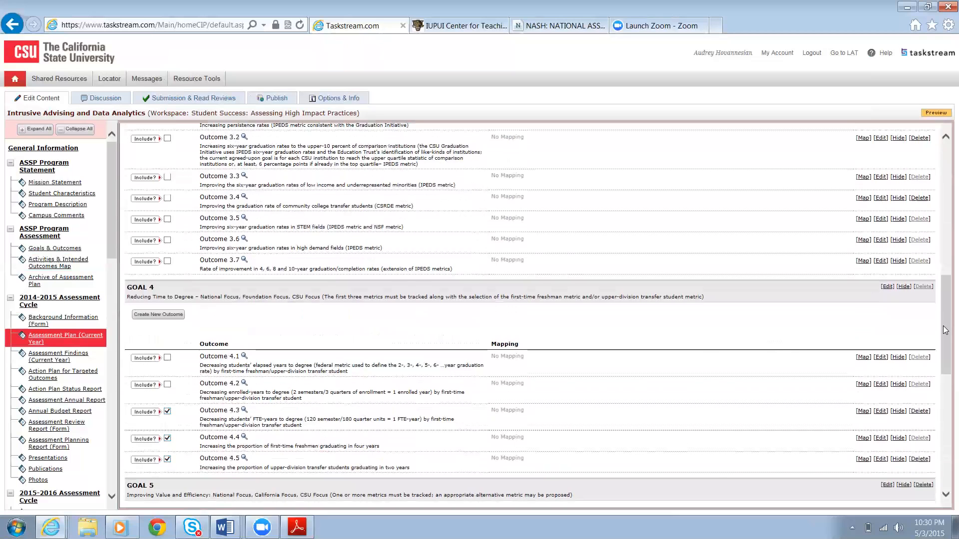
pyautogui.moveTo(943, 355); pyautogui.dragTo(943, 462)
pyautogui.scroll(-3, 943, 462)
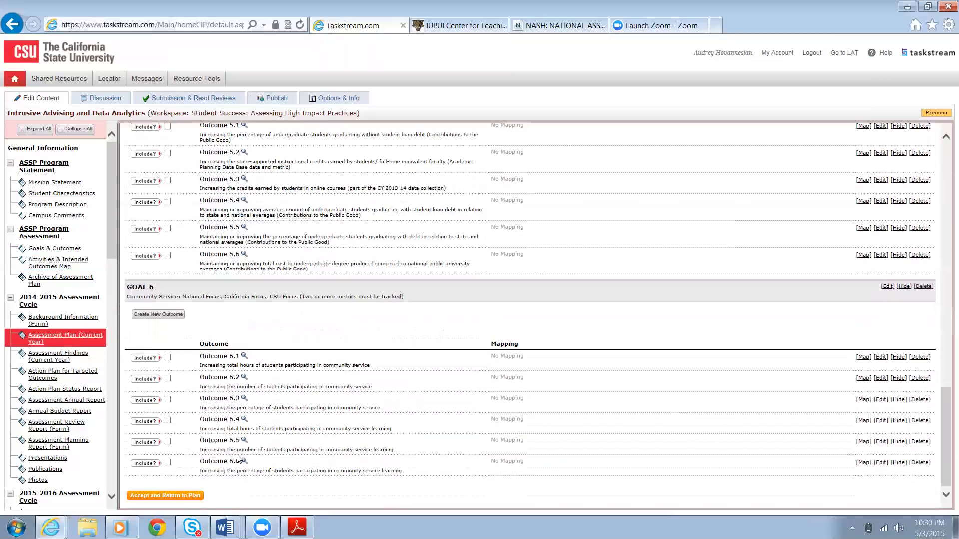
pyautogui.click(188, 496)
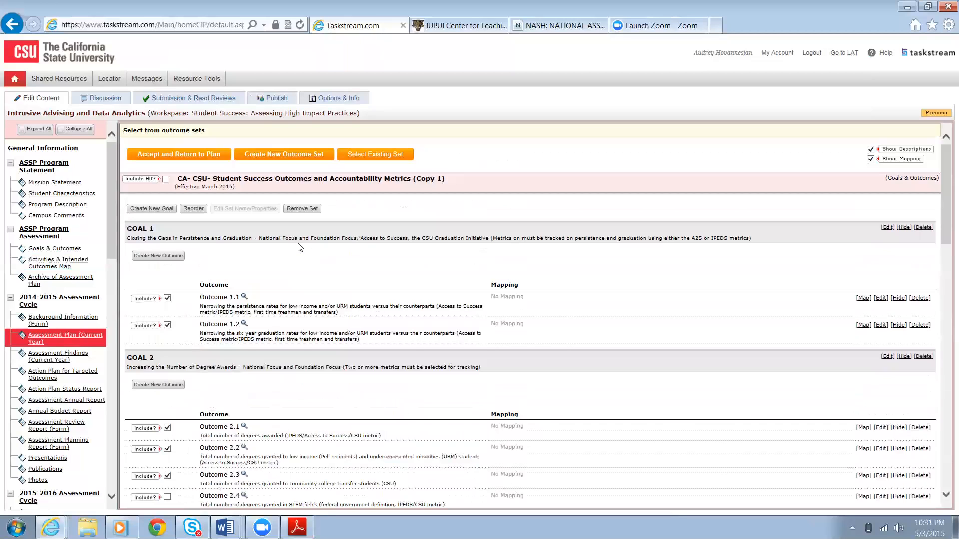
# Step: Create a new outcome set named "Intrusive Advising Operational Set", leaving the alignment/mapping preference unselected
pyautogui.click(286, 159)
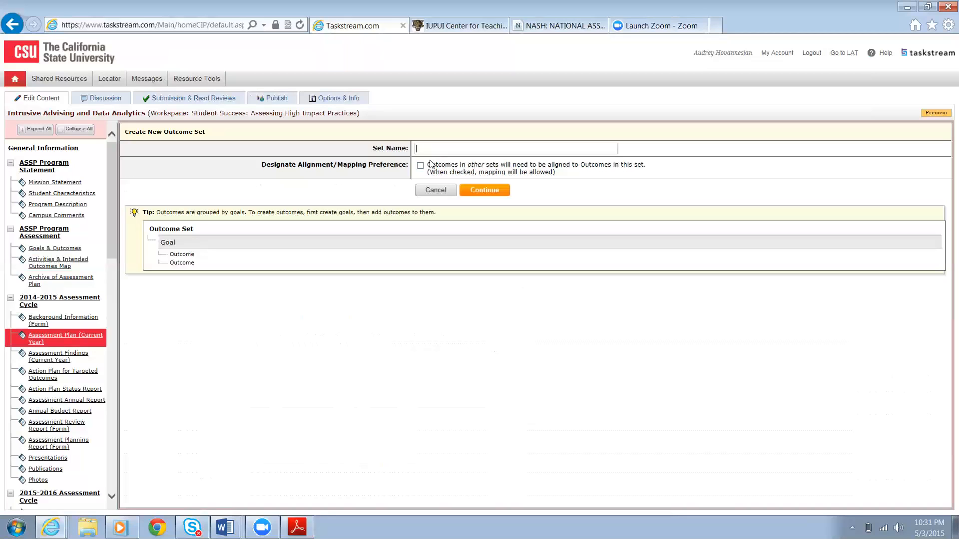
pyautogui.write('Intrusive')
pyautogui.press('BackSpace')
pyautogui.write('ve Advising Operational Set')
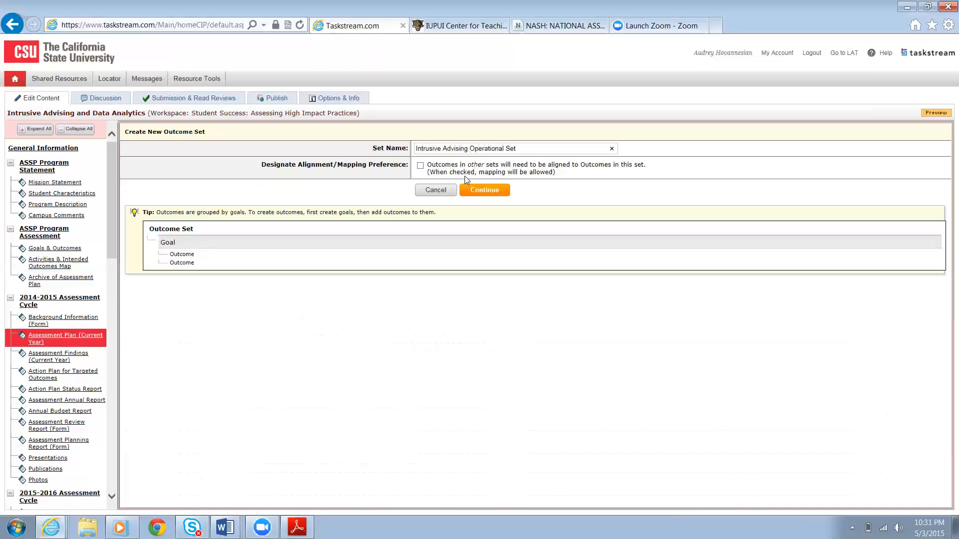
pyautogui.click(476, 192)
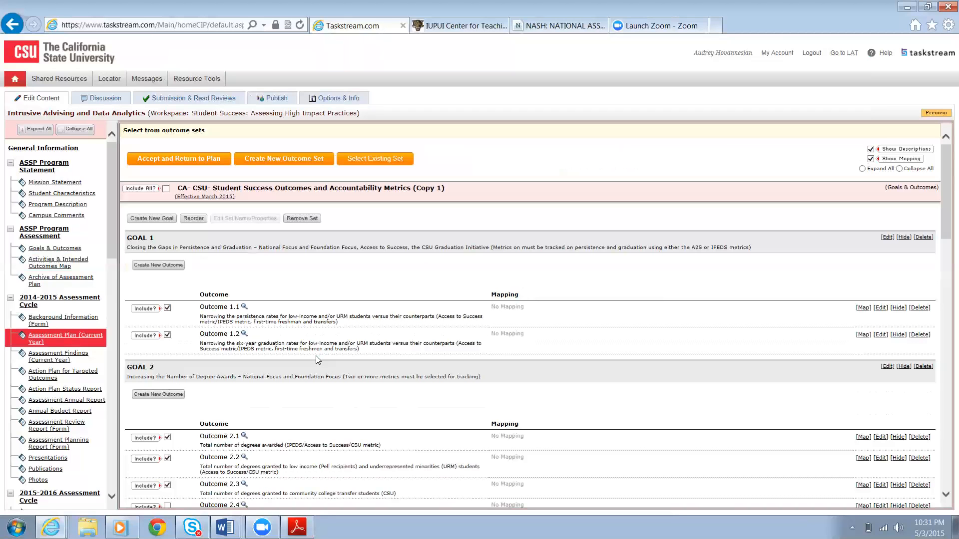
# Step: Open the First Year Programs workspace and review the outcomes and measures in its Assessment Plan (Current Year)
pyautogui.moveTo(946, 180)
pyautogui.mouseDown()
pyautogui.moveTo(944, 408)
pyautogui.moveTo(945, 165)
pyautogui.mouseUp()
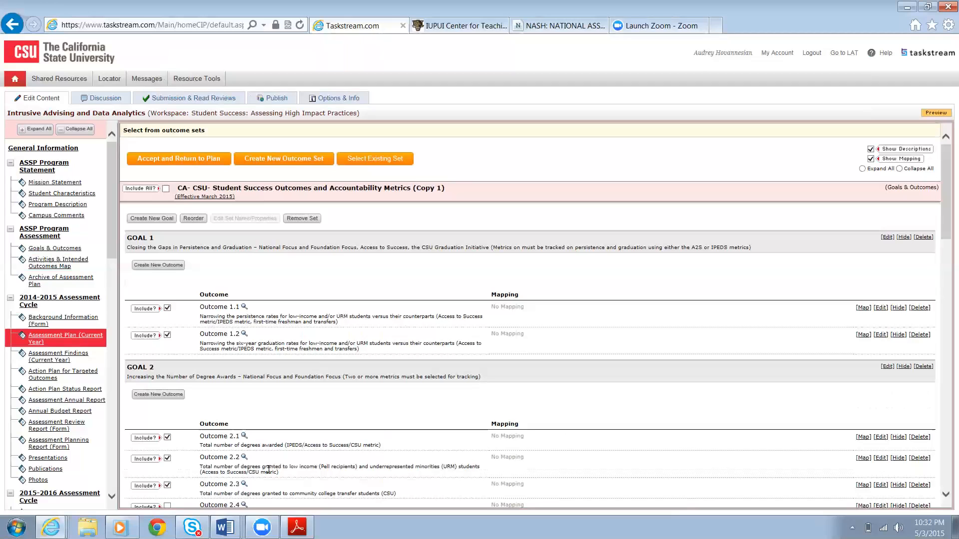
pyautogui.click(15, 79)
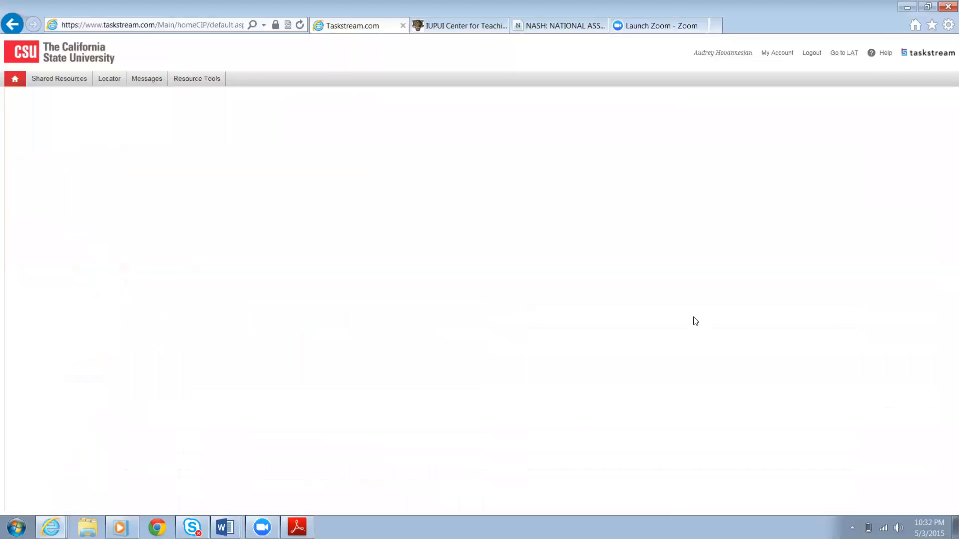
pyautogui.moveTo(945, 182); pyautogui.dragTo(945, 395)
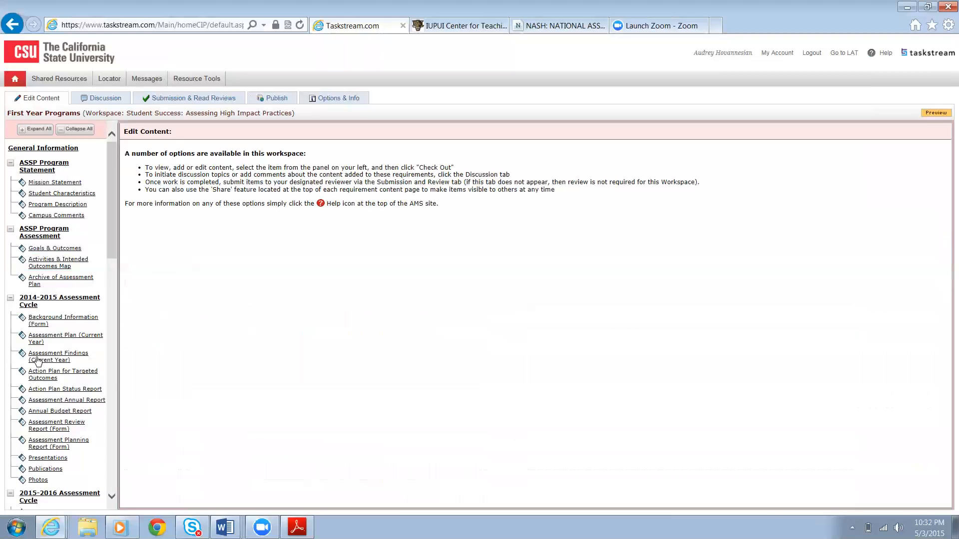
pyautogui.click(45, 339)
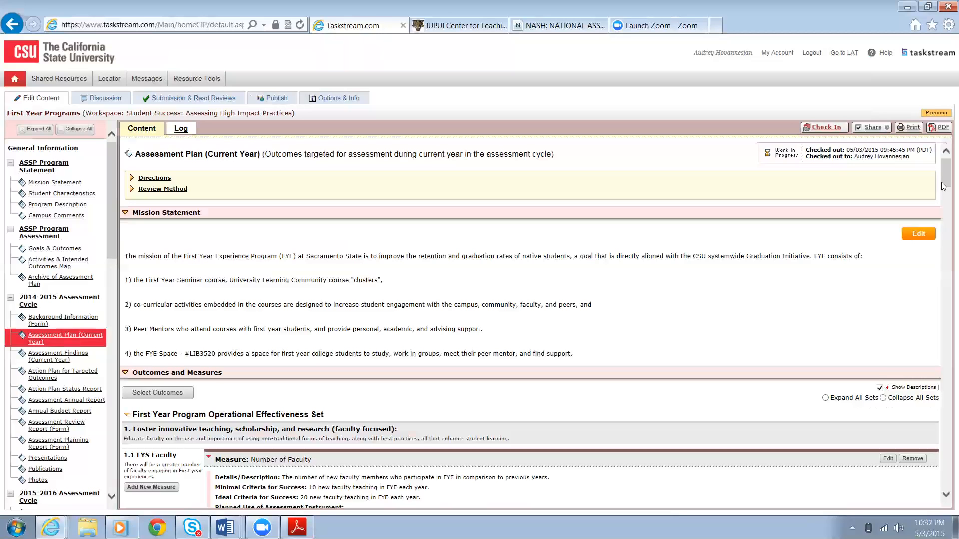
pyautogui.moveTo(945, 185); pyautogui.dragTo(946, 202)
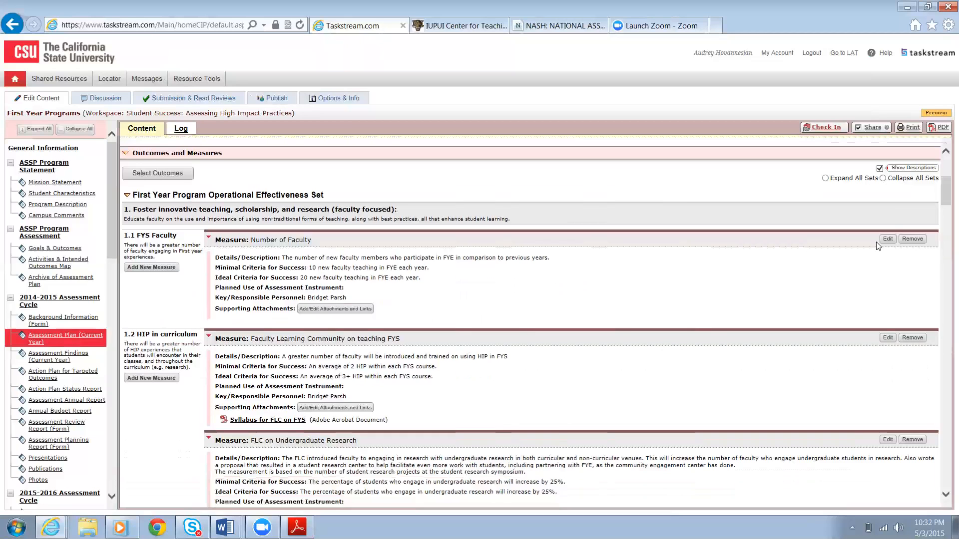
pyautogui.moveTo(945, 199); pyautogui.dragTo(945, 213)
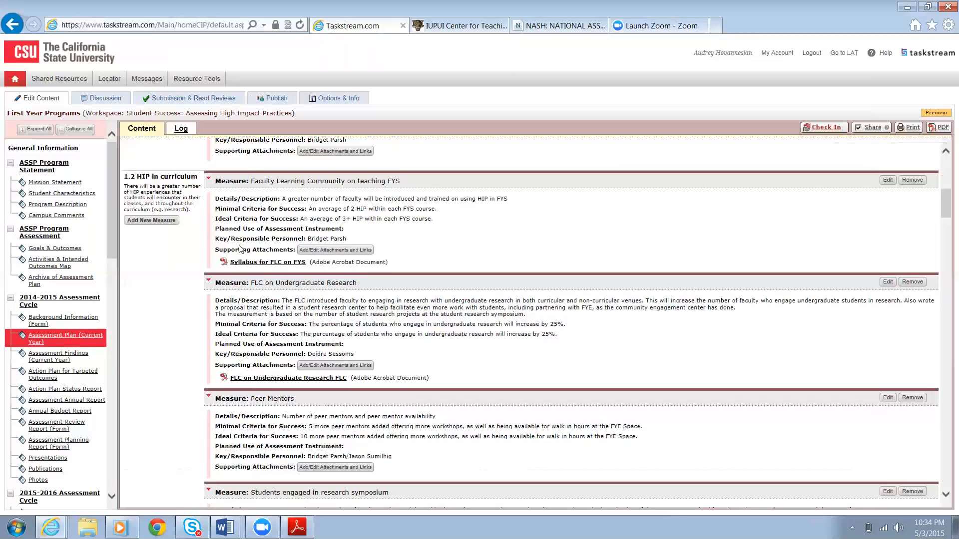
# Step: Examine the entry fields for a new measure under outcome 1.2 HIP in curriculum and leave without saving
pyautogui.click(156, 221)
pyautogui.click(446, 216)
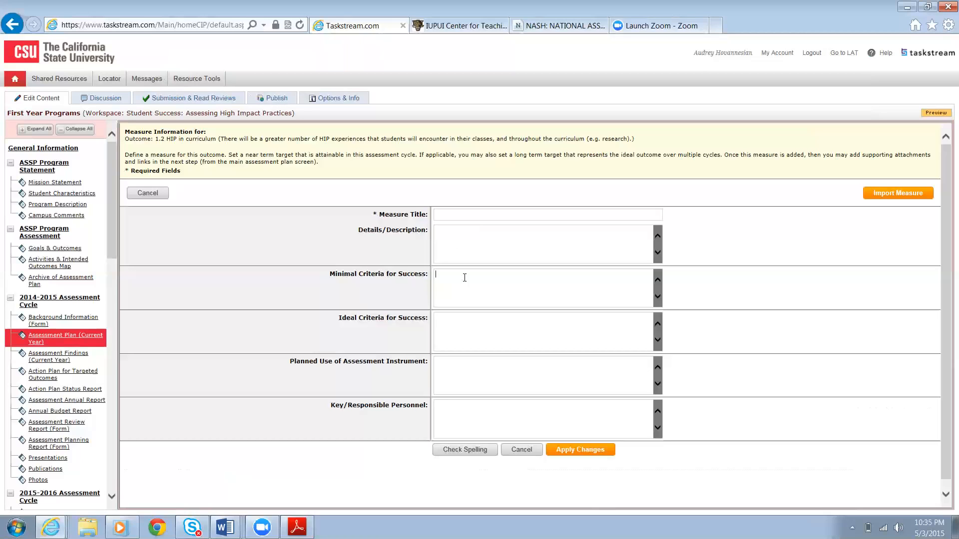
pyautogui.click(465, 277)
pyautogui.click(518, 449)
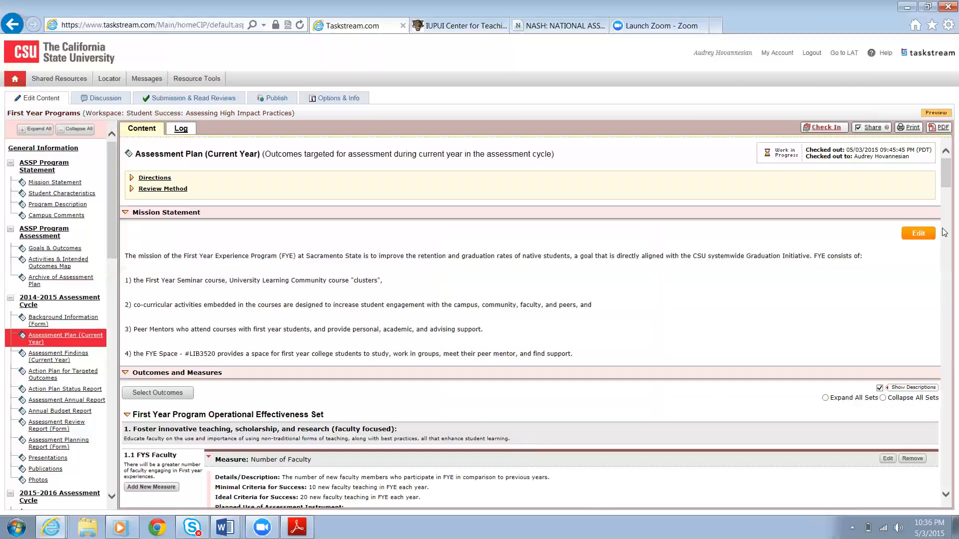
# Step: Attach Preparing_to_Scale_HIPs_Participan_List_5_2.pdf to the Faculty Learning Community on teaching FYS measure under outcome 1.2
pyautogui.moveTo(946, 183); pyautogui.dragTo(945, 202)
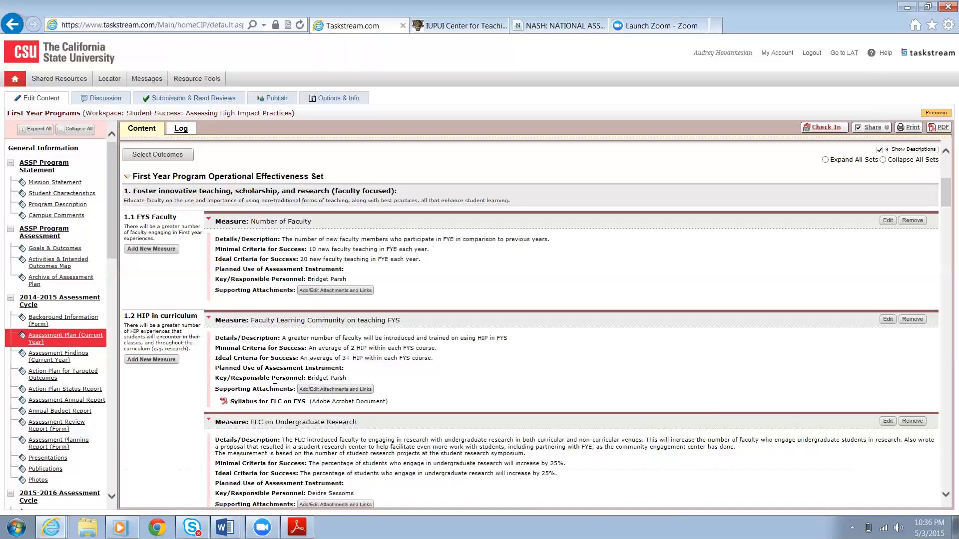
pyautogui.click(302, 390)
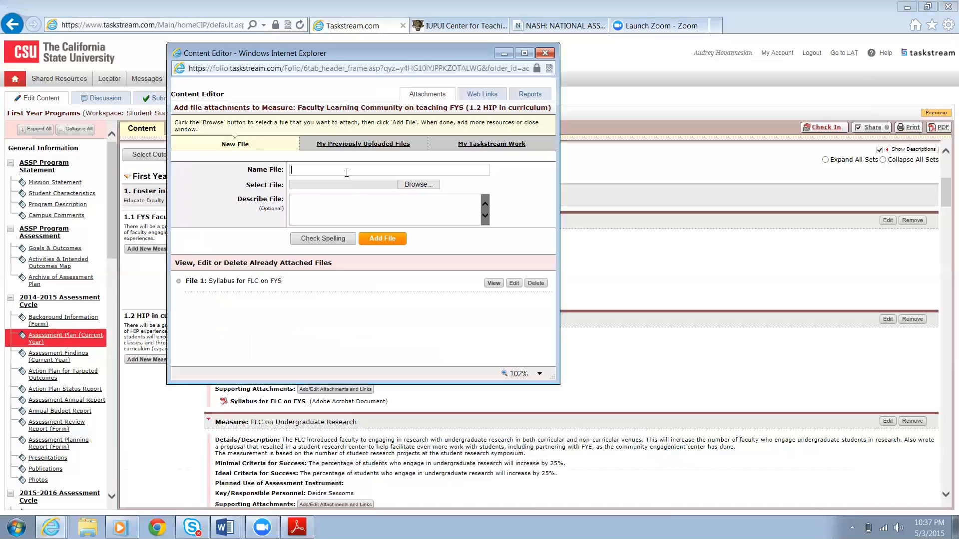
pyautogui.click(408, 184)
pyautogui.scroll(-5, 368, 214)
pyautogui.doubleClick(368, 214)
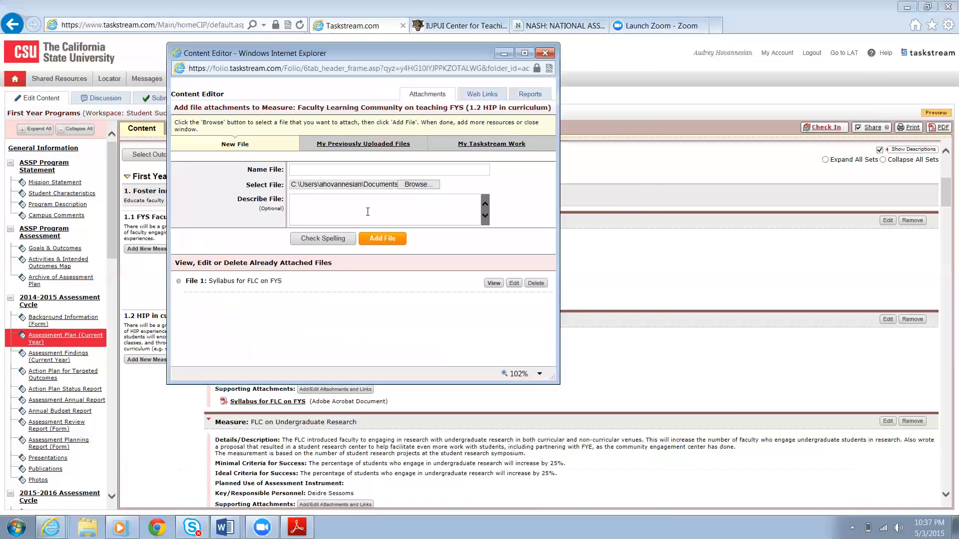
pyautogui.click(390, 240)
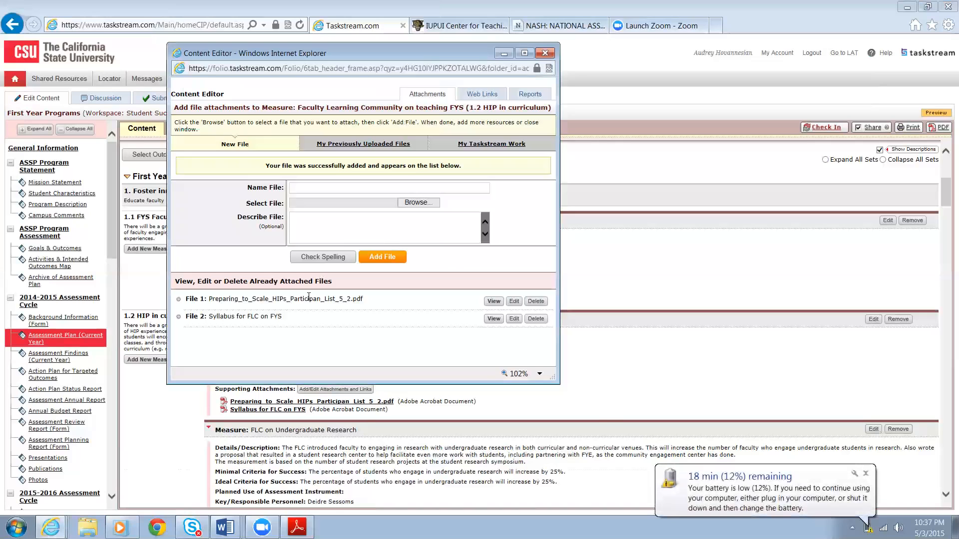
# Step: Delete the attachment Preparing_to_Scale_HIPs_Participan_List_5_2.pdf from the measure and close the Content Editor window
pyautogui.click(868, 479)
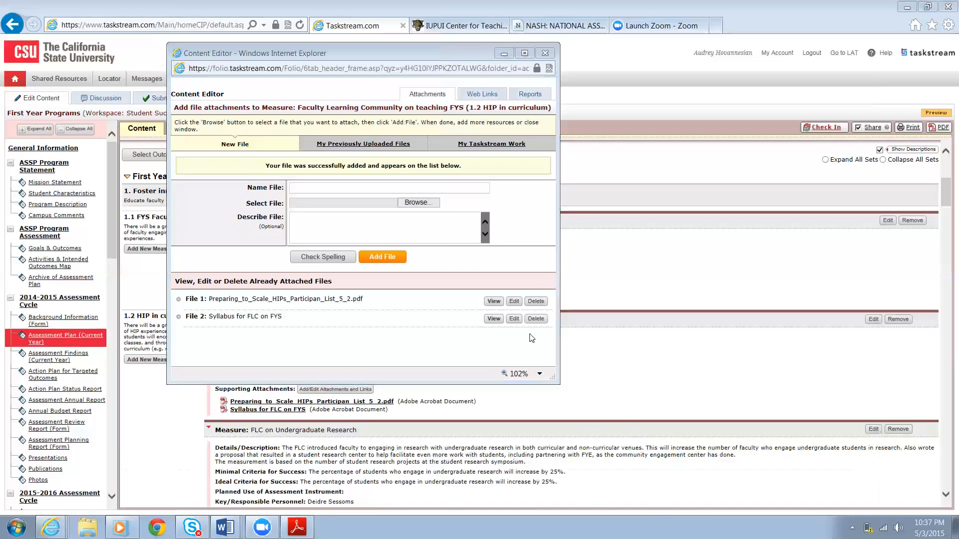
pyautogui.click(537, 301)
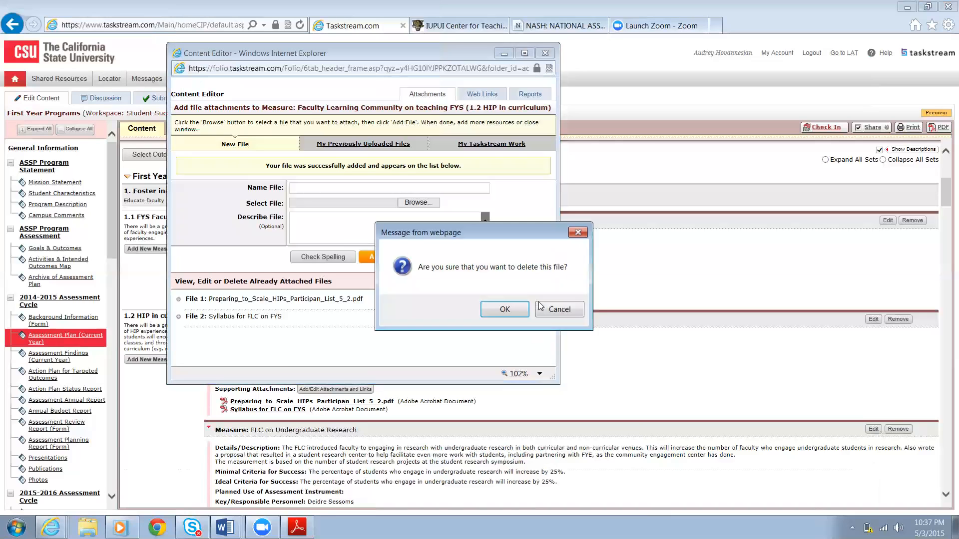
pyautogui.click(505, 310)
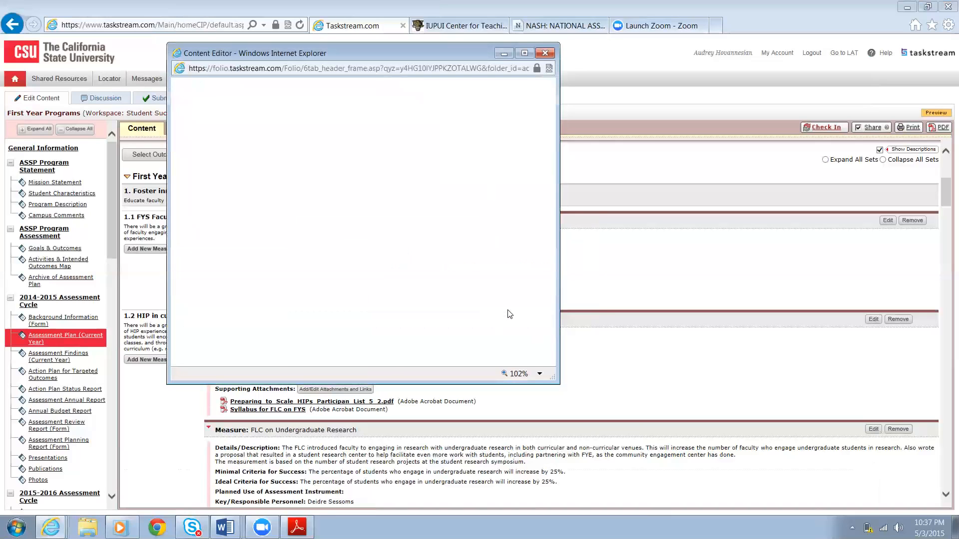
pyautogui.click(545, 53)
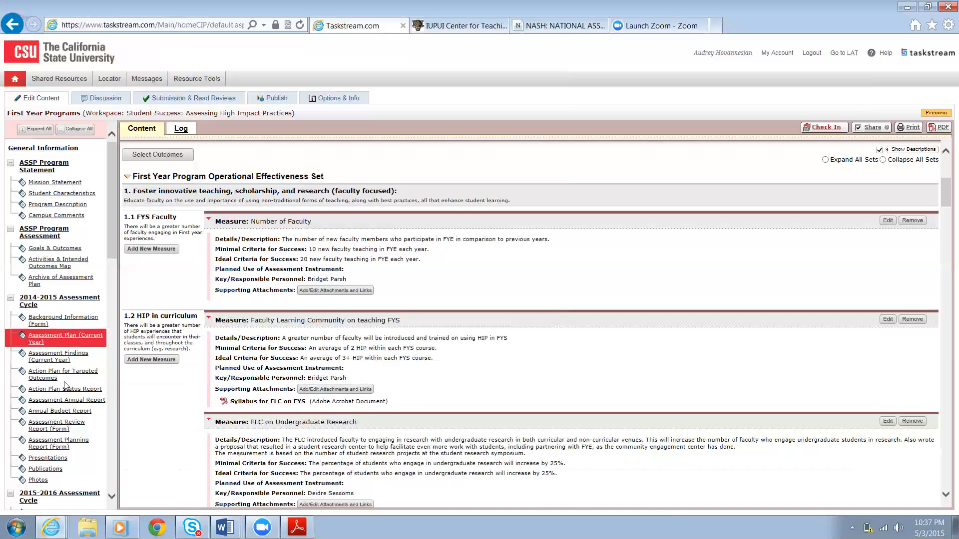
# Step: Open Assessment Findings (Current Year), expand Finding per Measure and check the section out for editing
pyautogui.click(59, 357)
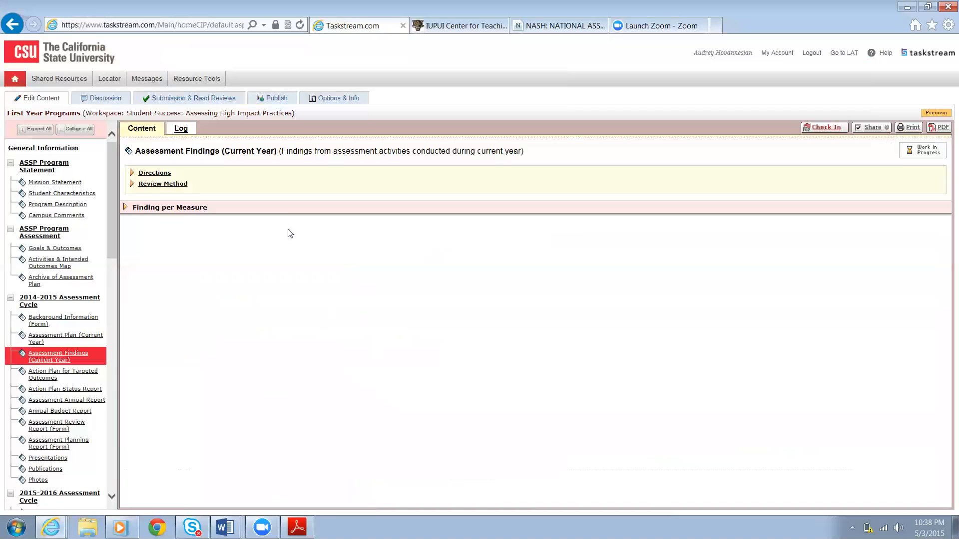
pyautogui.click(294, 208)
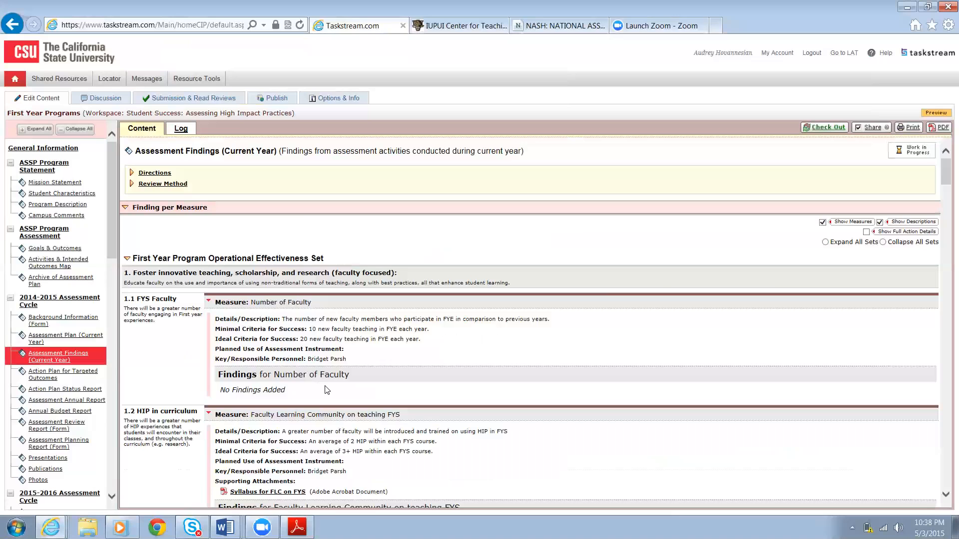
pyautogui.click(835, 129)
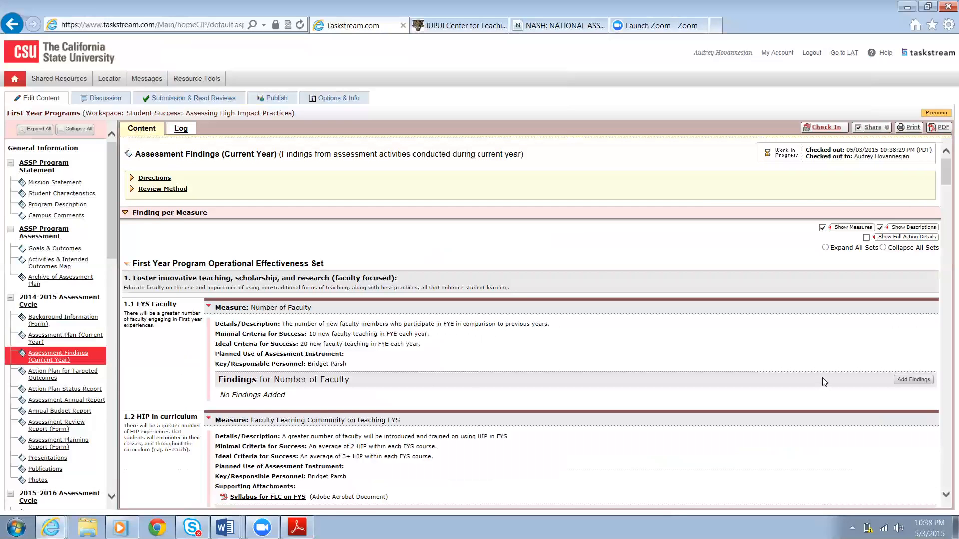
# Step: Try out the minimal and ideal criteria ratings in new findings for the Number of Faculty measure and cancel the entry
pyautogui.click(907, 381)
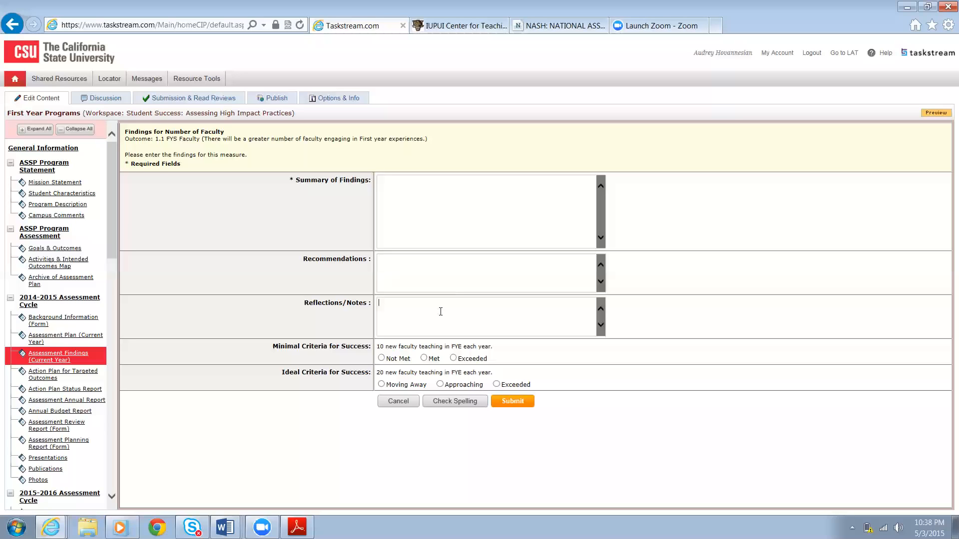
pyautogui.click(424, 329)
pyautogui.click(381, 359)
pyautogui.click(424, 359)
pyautogui.click(453, 358)
pyautogui.click(382, 384)
pyautogui.click(440, 385)
pyautogui.click(398, 401)
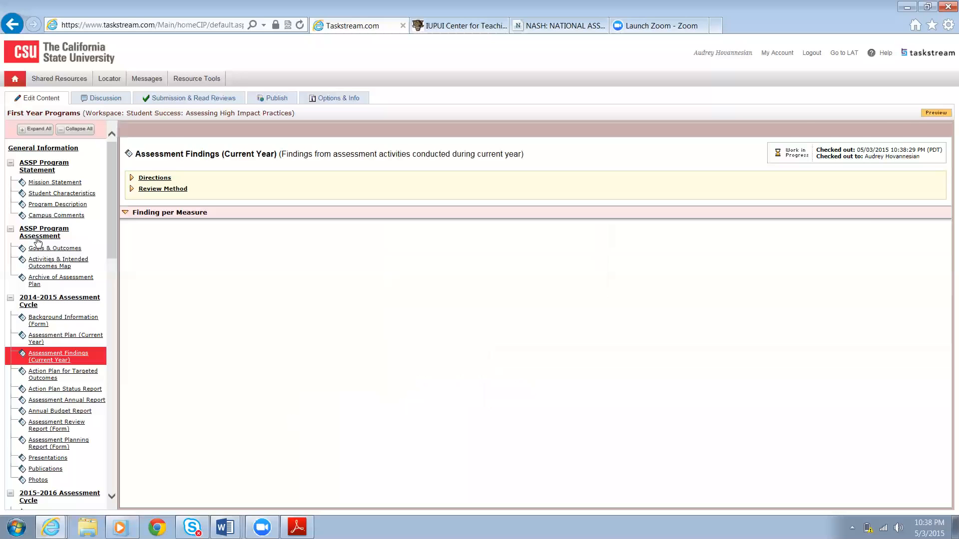
# Step: Open the REACH Program workspace and review the REACH Student Semester Grade findings in Assessment Findings (Current Year)
pyautogui.click(11, 81)
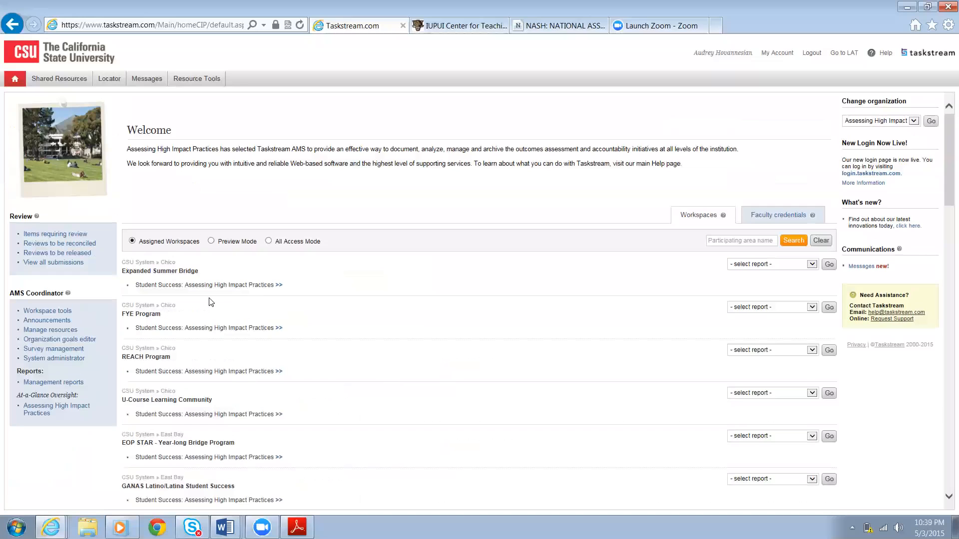
pyautogui.click(203, 373)
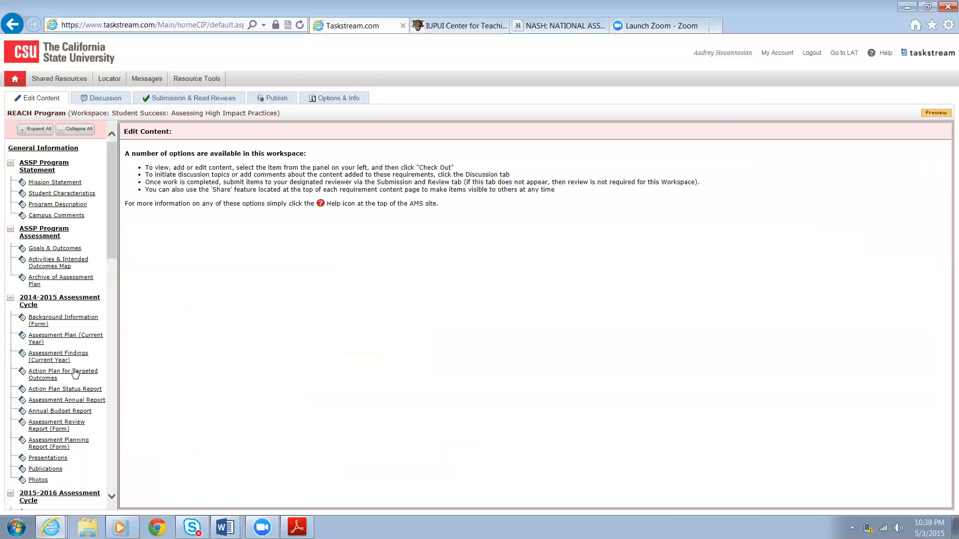
pyautogui.click(42, 357)
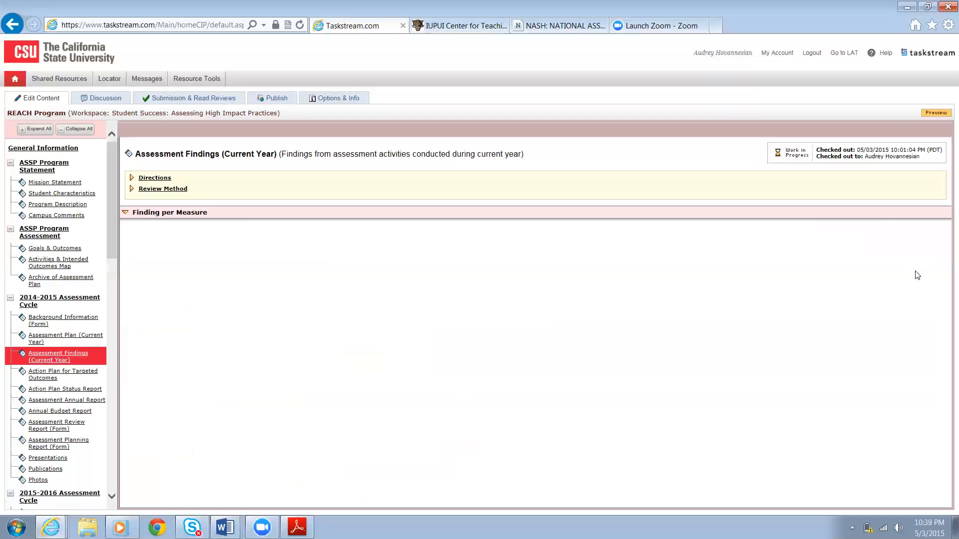
pyautogui.moveTo(946, 170); pyautogui.dragTo(946, 182)
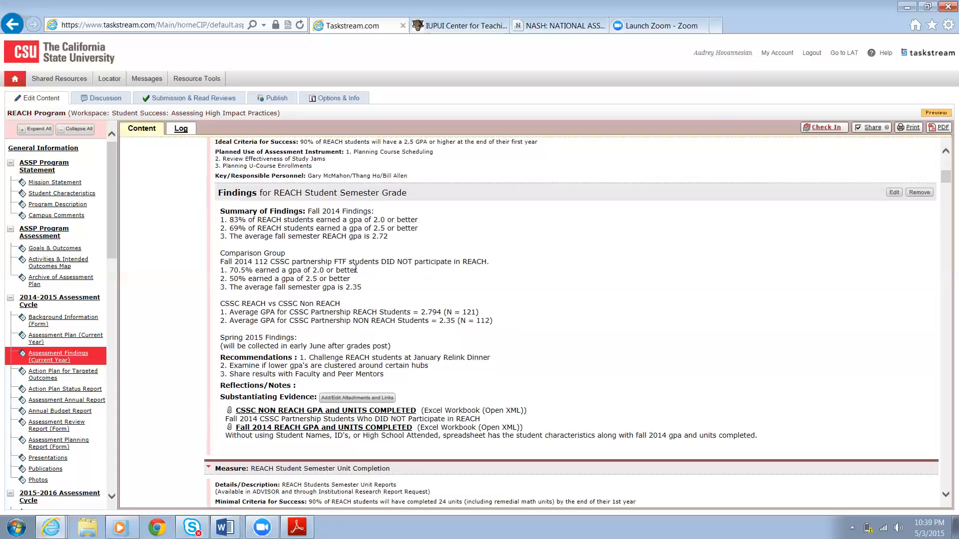
# Step: Look over the REACH Program's Action Plan for Targeted Outcomes, Action Plan Status Report and Assessment Review Report (Form)
pyautogui.click(73, 376)
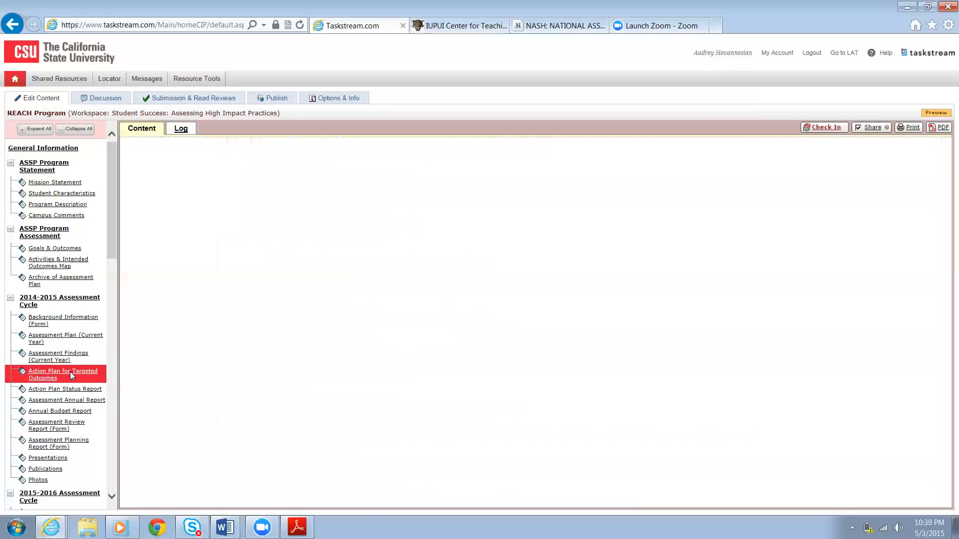
pyautogui.click(61, 426)
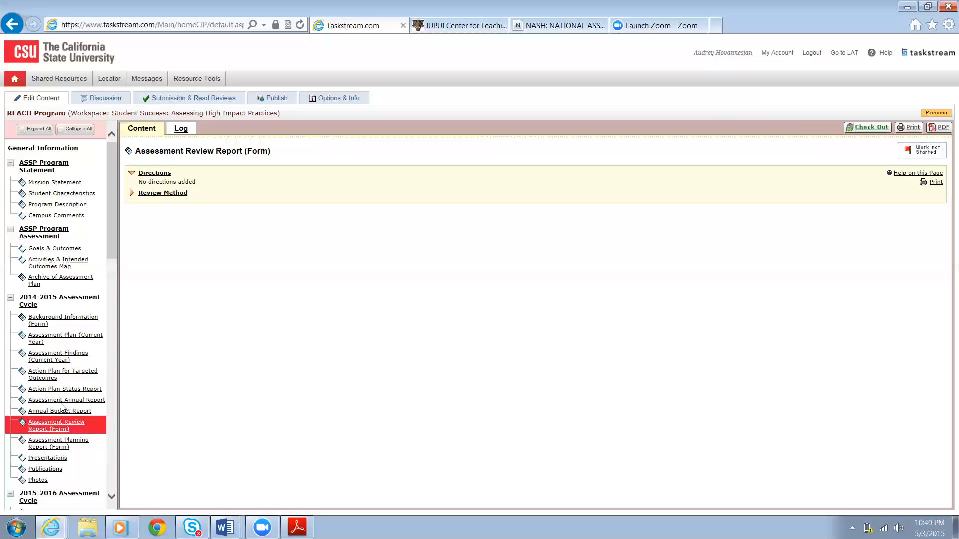
pyautogui.click(48, 378)
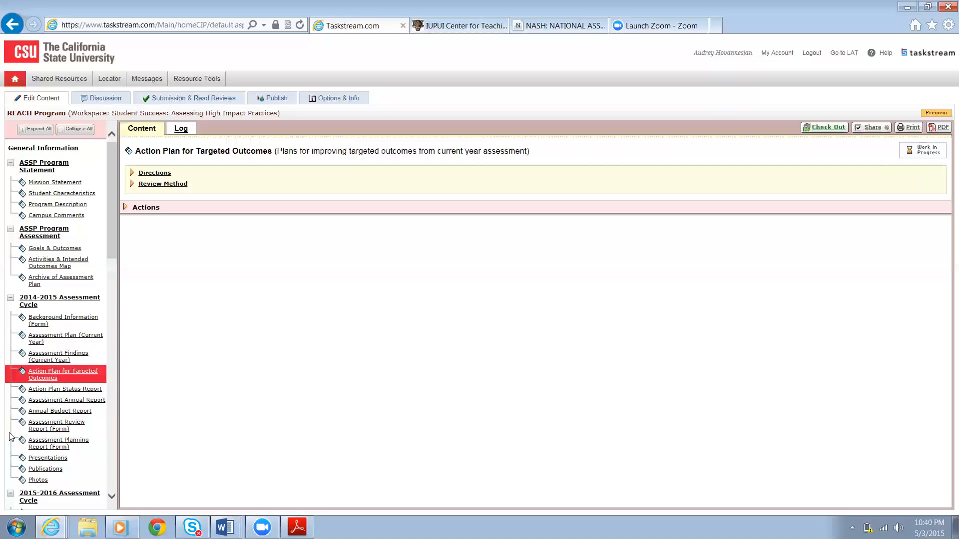
pyautogui.click(56, 389)
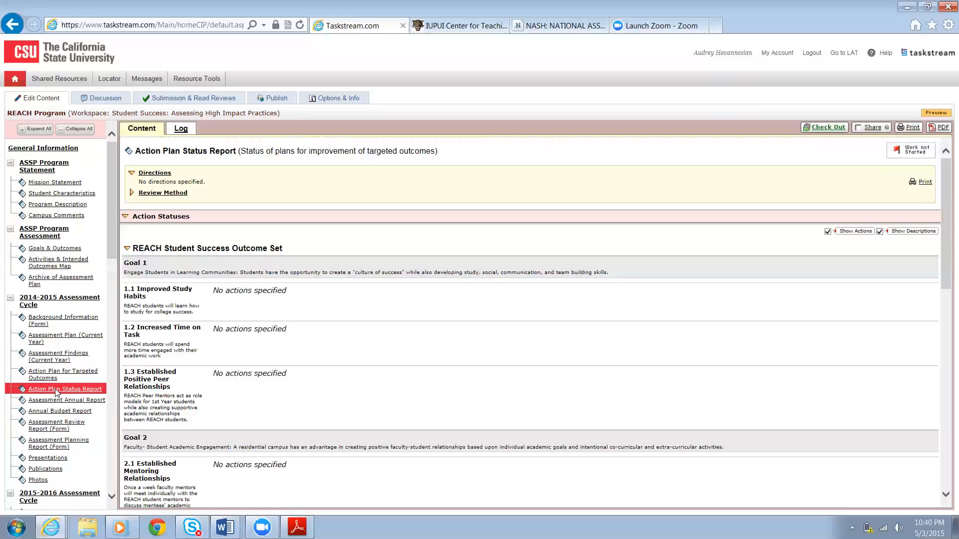
pyautogui.click(52, 427)
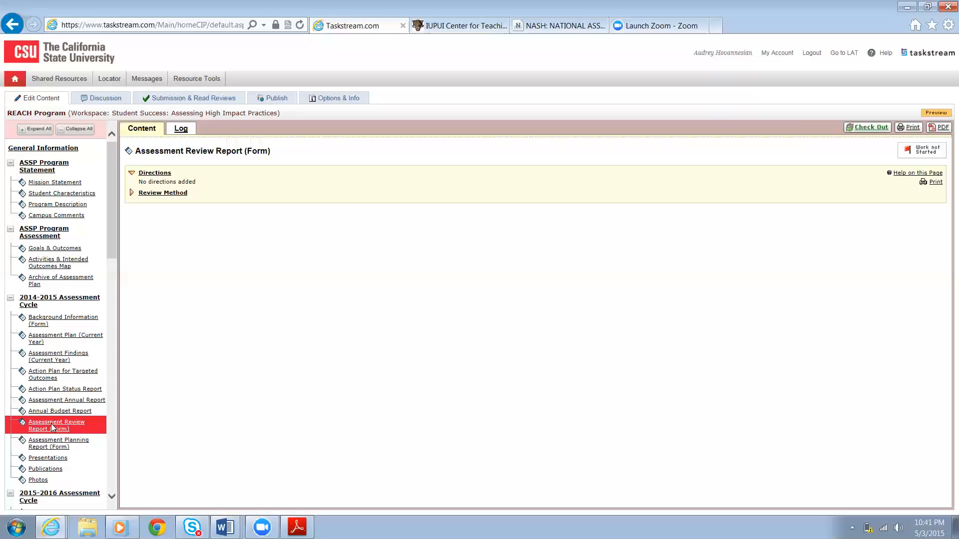
# Step: Look over the Presentations, Publications and Photos sections of the REACH Program's 2014-2015 Assessment Cycle
pyautogui.click(52, 459)
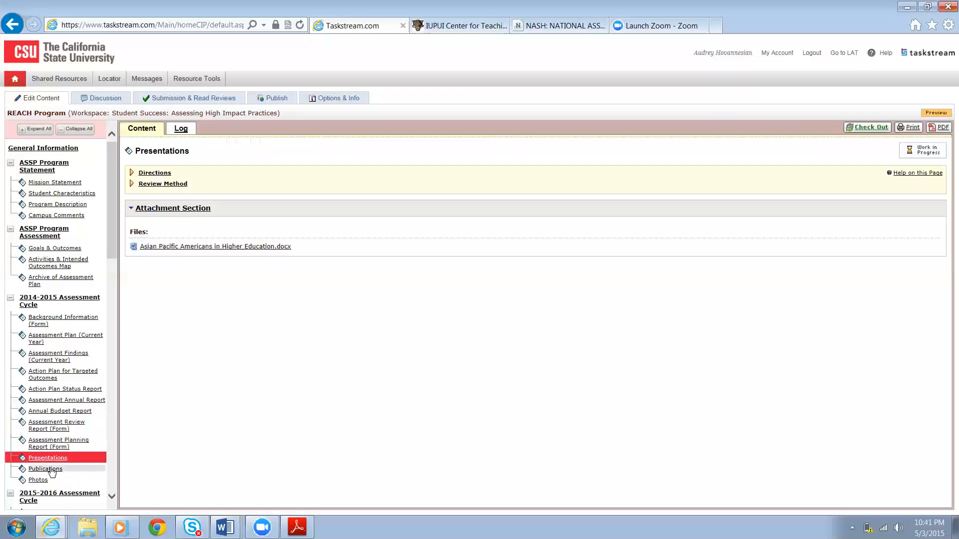
pyautogui.click(52, 470)
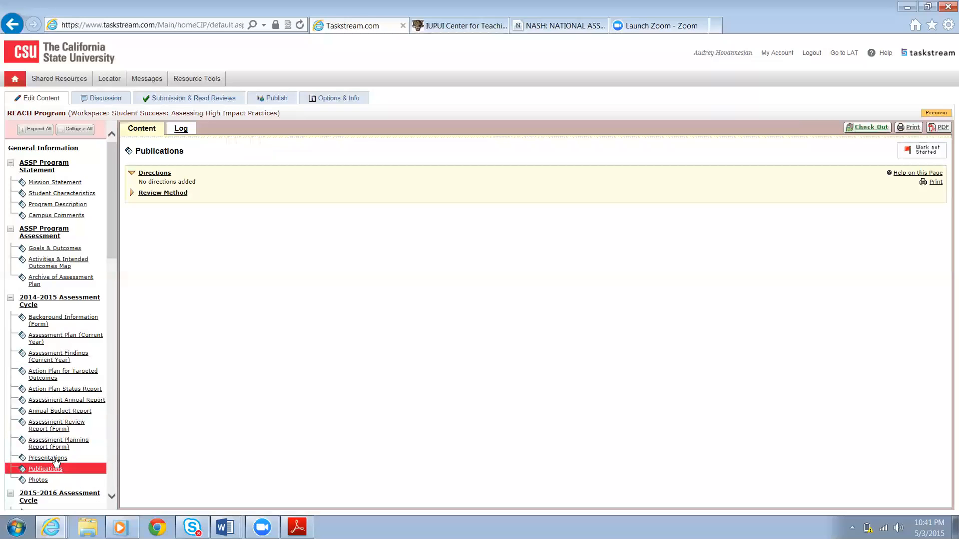
pyautogui.click(55, 458)
pyautogui.click(55, 470)
pyautogui.click(43, 481)
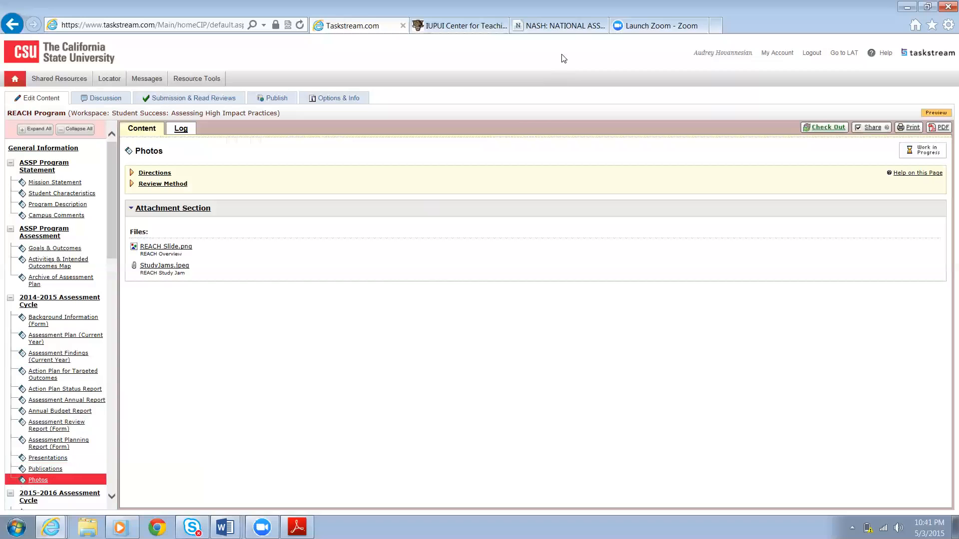
# Step: Switch to the NASH website and look over its home page
pyautogui.click(549, 26)
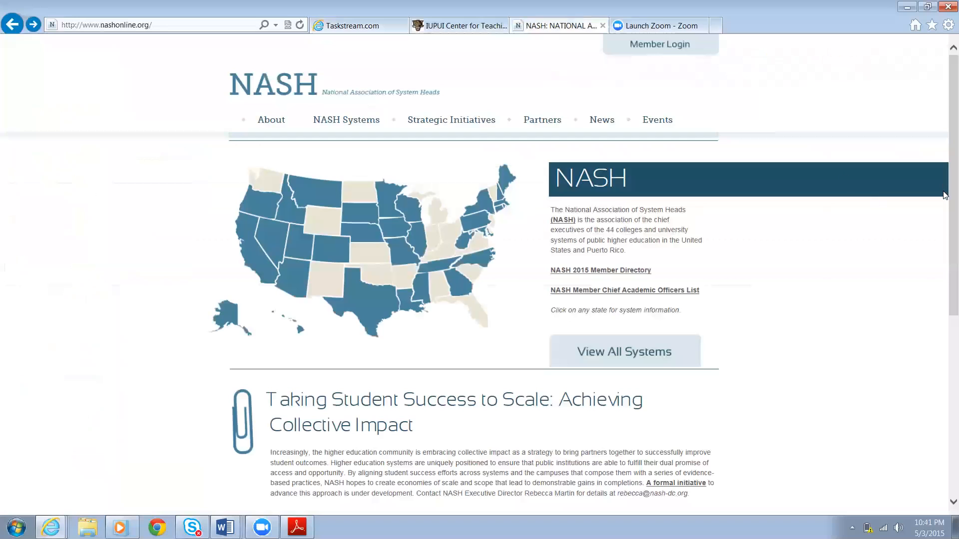
pyautogui.scroll(-2, 945, 218)
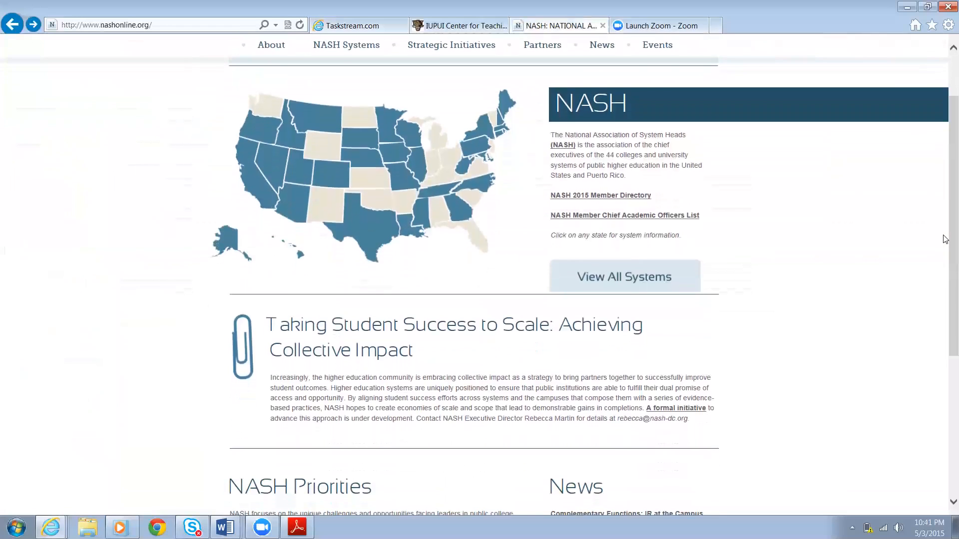